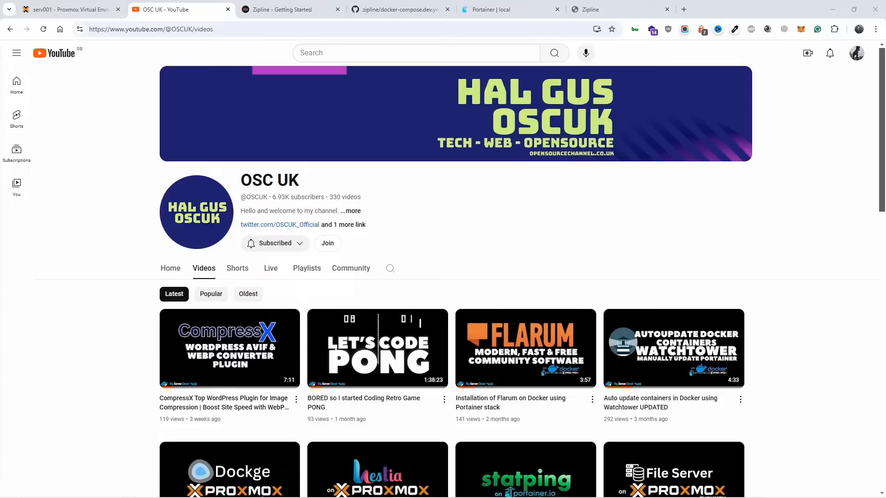
Step: Check the Proxmox console and Portainer container list, and open the Zipline homepage at zipline.diced.sh in its own tab
left_click(67, 6)
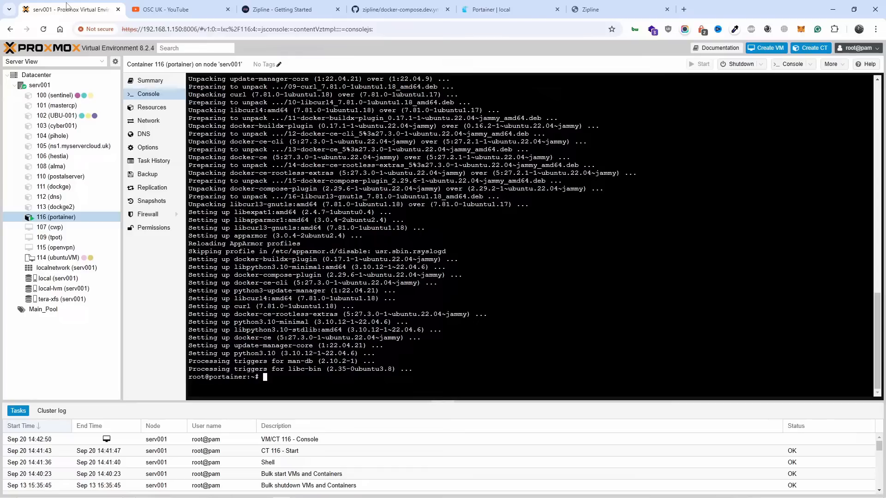
left_click(505, 5)
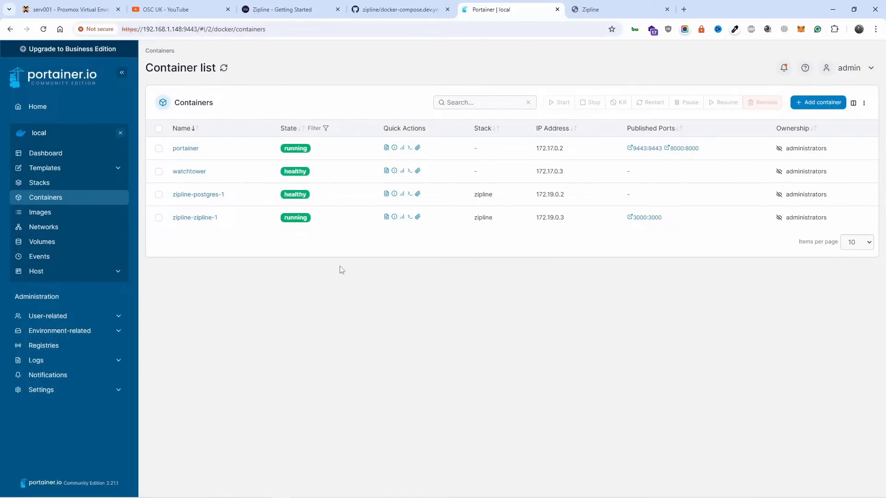
left_click(281, 9)
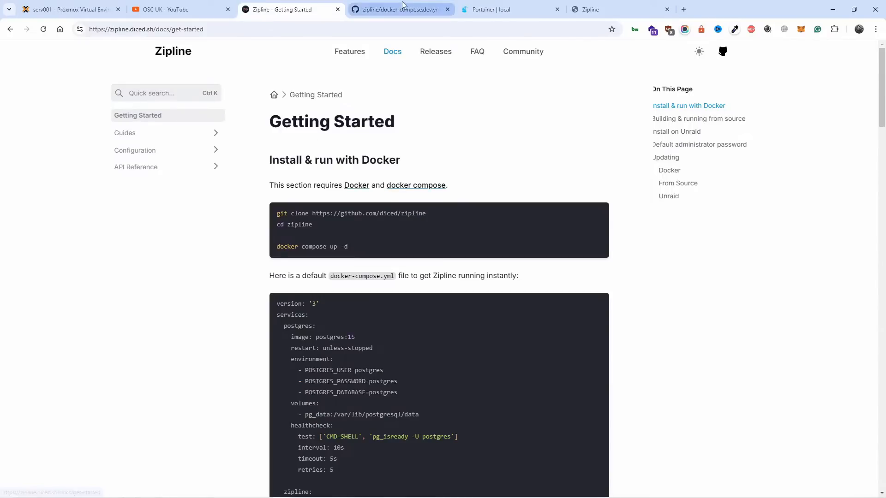
left_click_drag(154, 30, 444, 197)
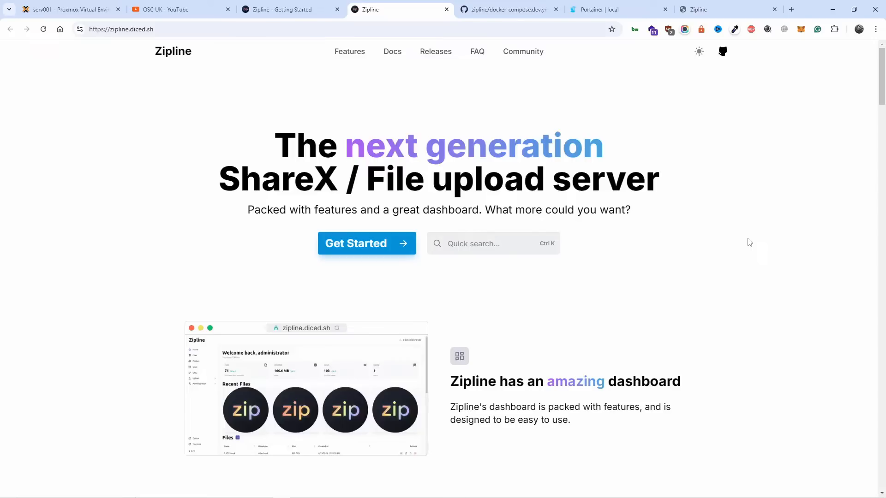
Step: Open the video search on the OSC UK YouTube channel and review the feature overview on the Zipline homepage
left_click(205, 4)
left_click(389, 269)
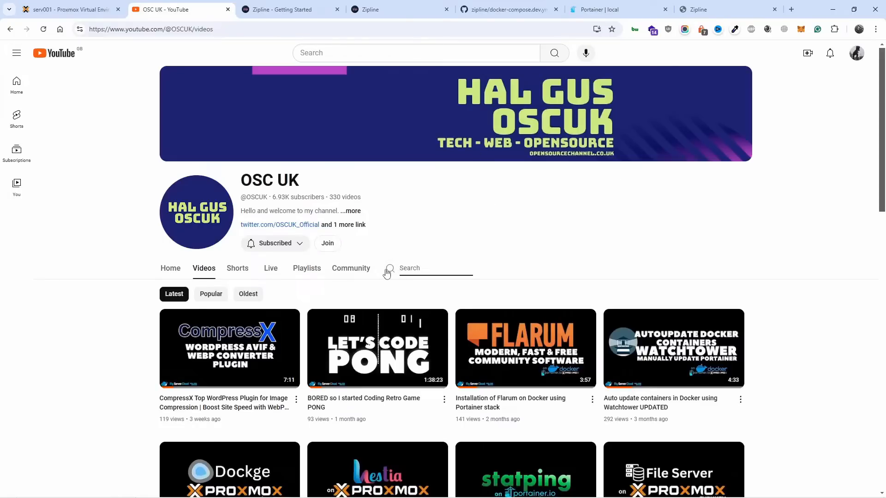
left_click(409, 9)
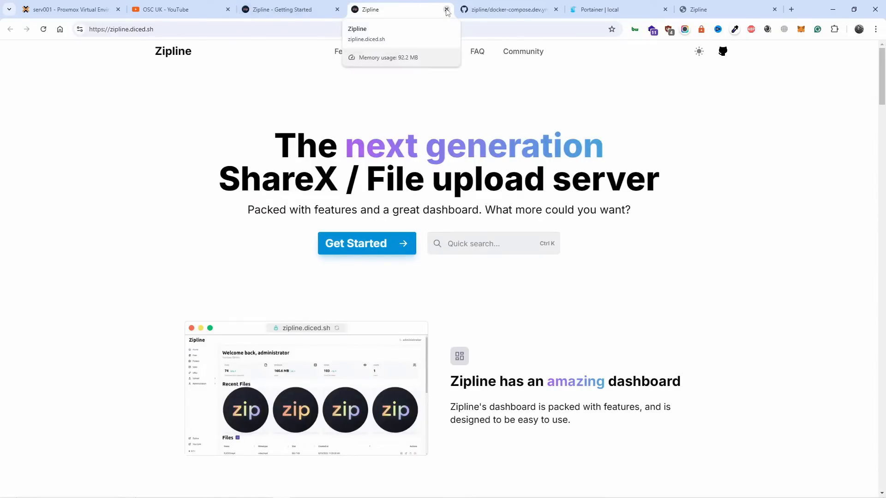
scroll(522, 206, "down", 12)
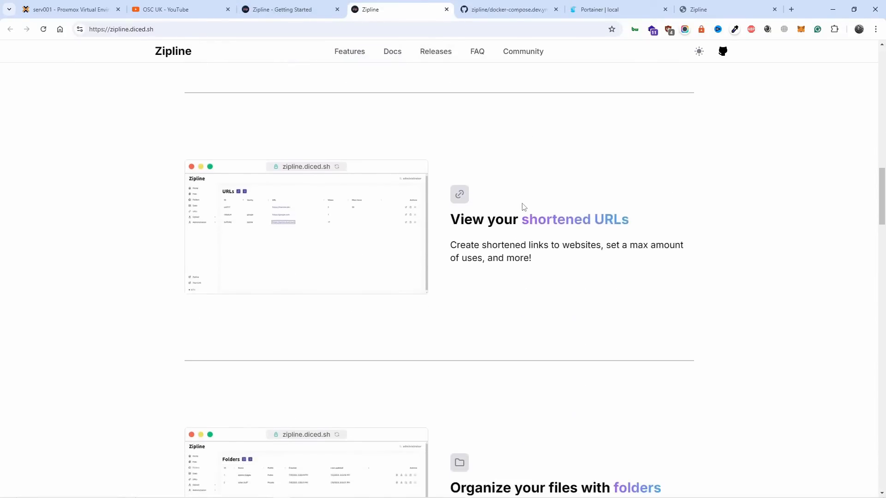
scroll(521, 205, "down", 4)
Step: Bring up the default docker-compose.yml in Zipline's Getting Started docs and close the duplicate Zipline tab
key("ctrl+shift+Tab")
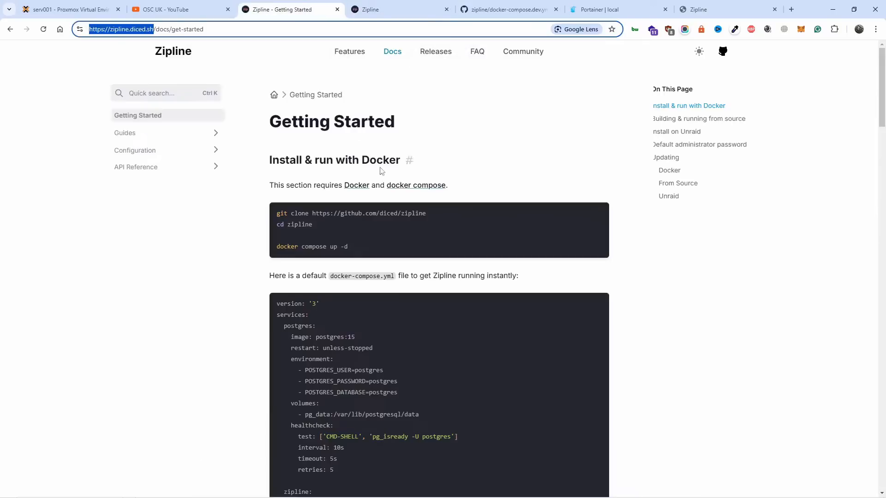
scroll(387, 194, "down", 2)
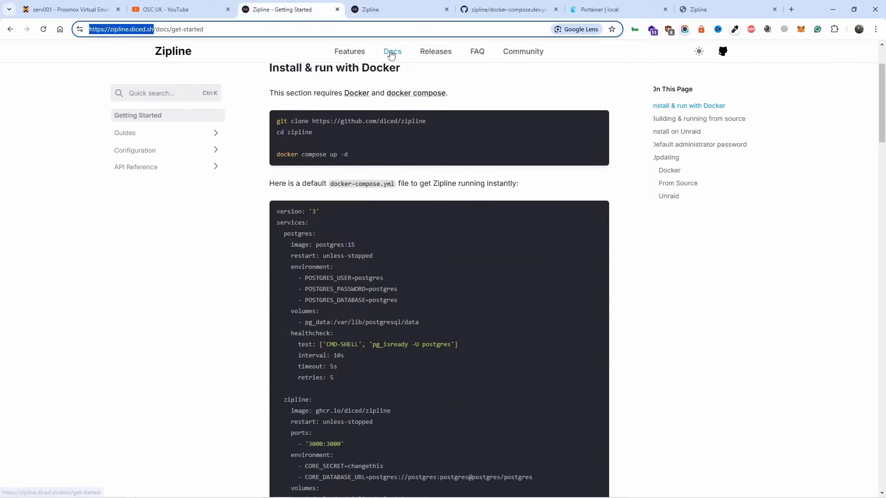
key("ctrl+Tab")
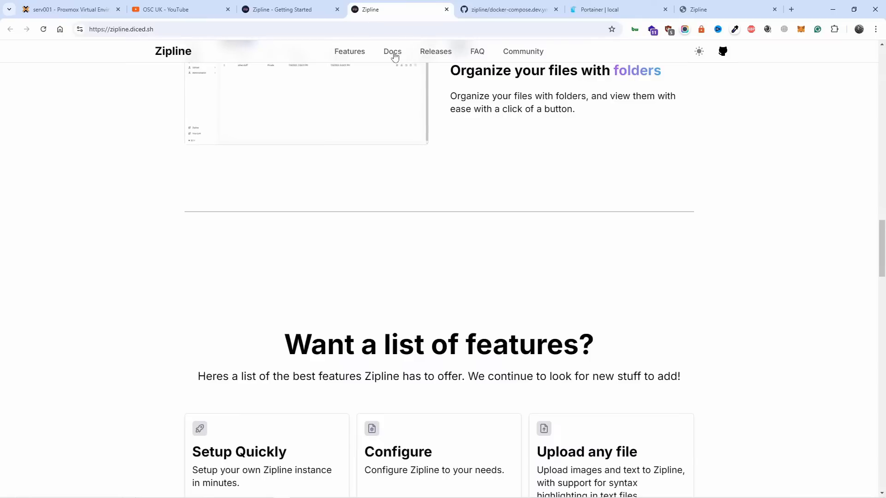
left_click(394, 55)
scroll(400, 175, "down", 4)
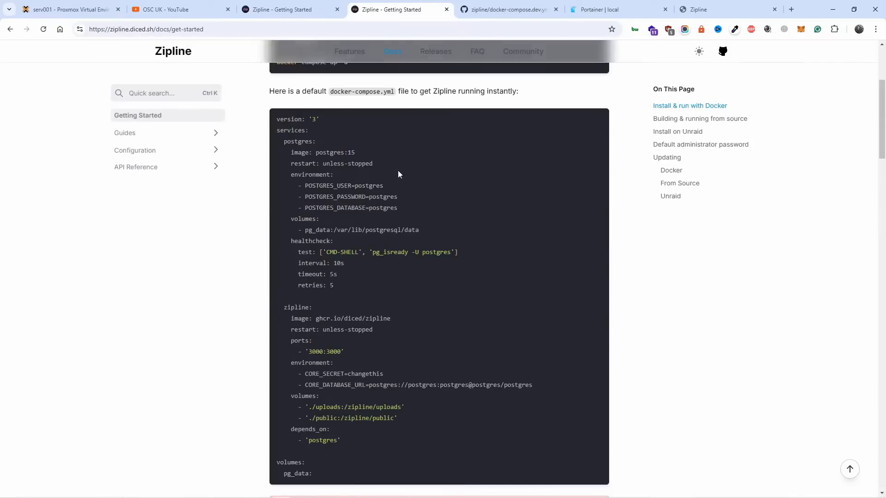
key("ctrl+w")
Step: Examine the default docker-compose.yml, focusing on the Postgres user, password and database variables, CORE_DATABASE_URL and CORE_SECRET
left_click_drag(276, 119, 362, 470)
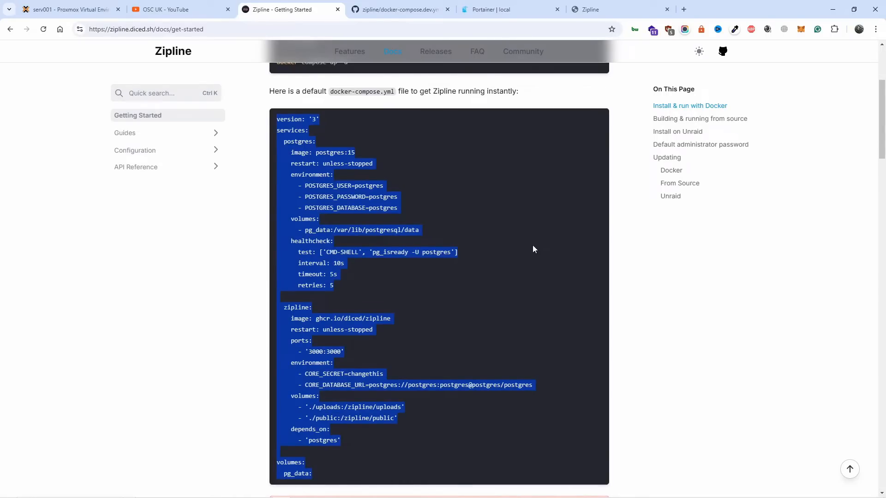
scroll(532, 249, "up", 1)
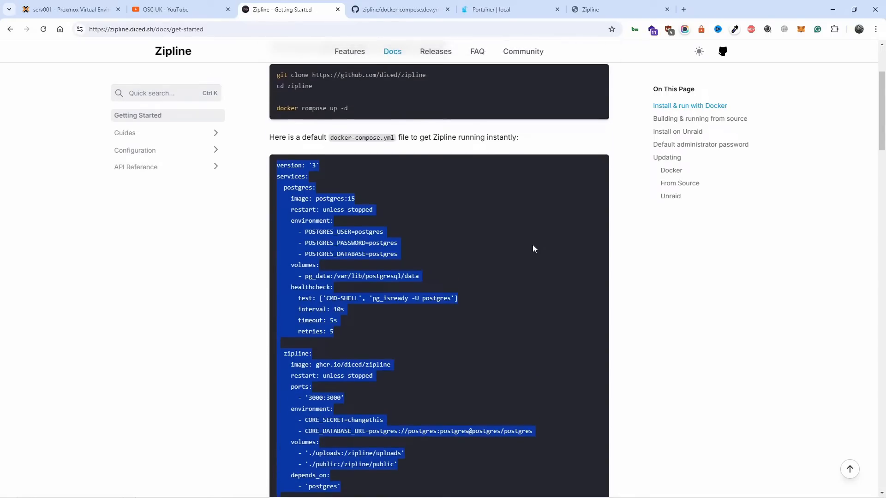
left_click(373, 254, "shift")
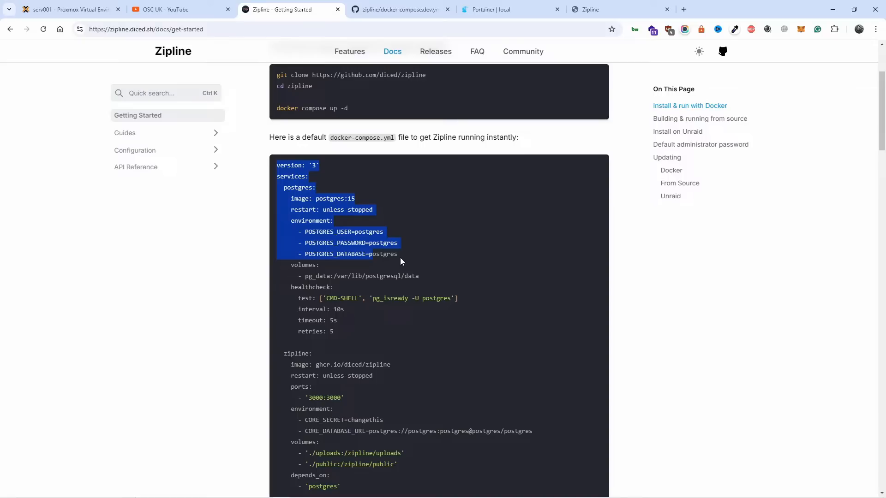
left_click(389, 243)
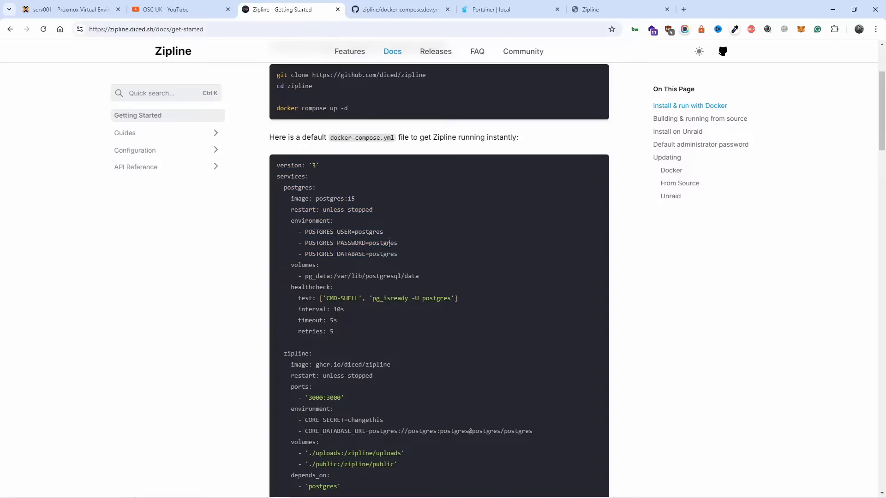
left_click_drag(353, 231, 405, 257)
scroll(442, 383, "down", 2)
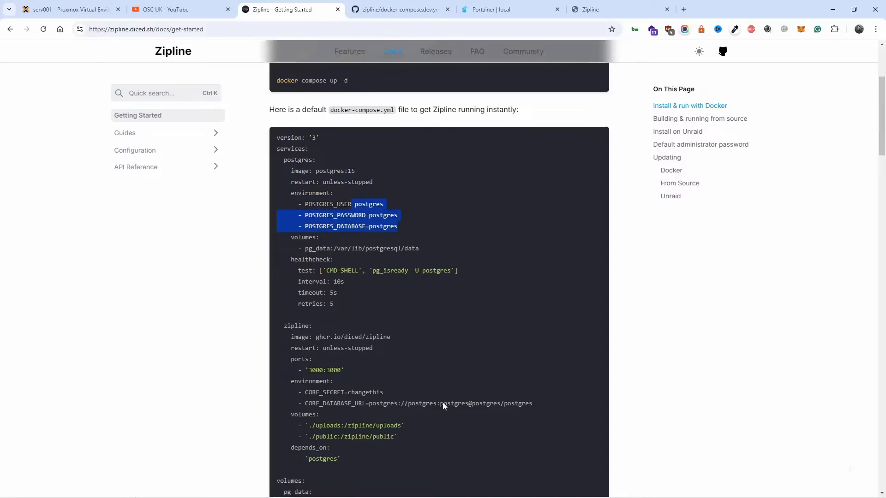
left_click_drag(326, 338, 276, 339)
left_click_drag(565, 326, 553, 351)
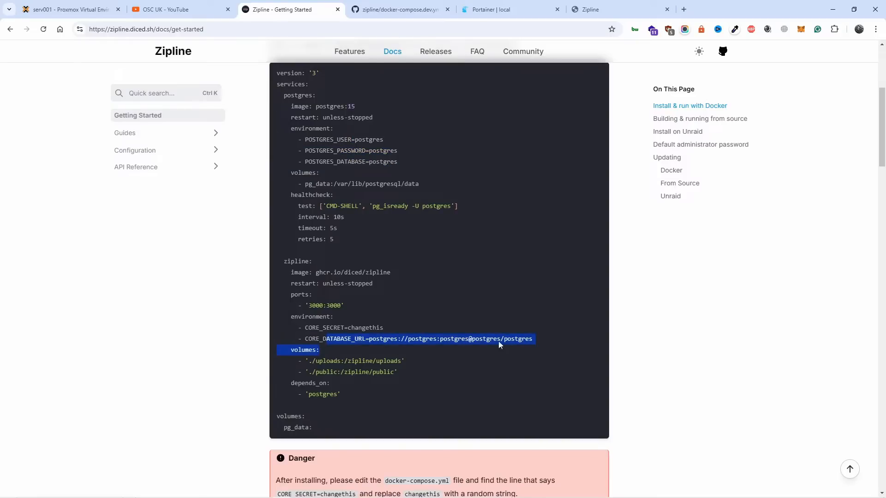
left_click_drag(345, 328, 407, 315)
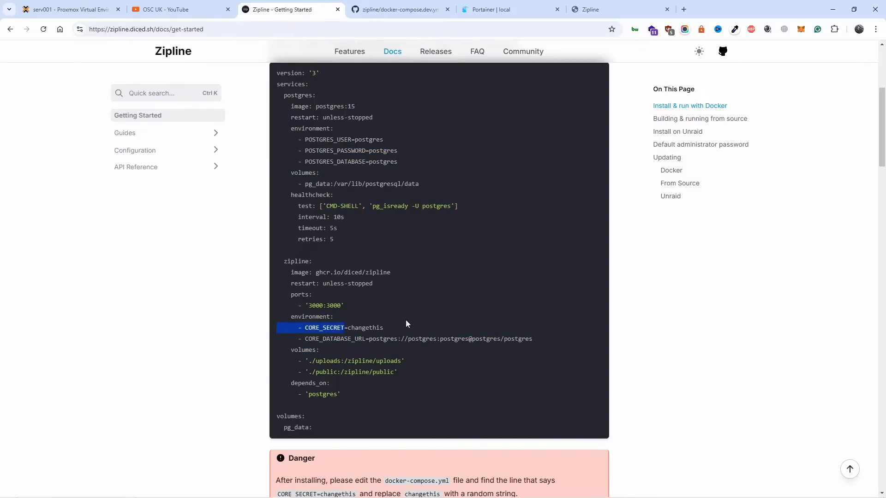
Step: Switch to Portainer and open the zipline stack's compose file for editing
left_click(491, 9)
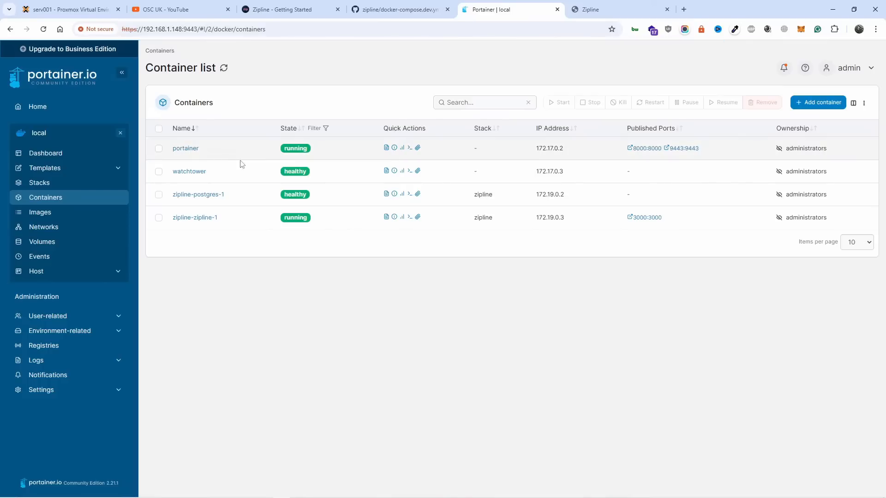
left_click(61, 186)
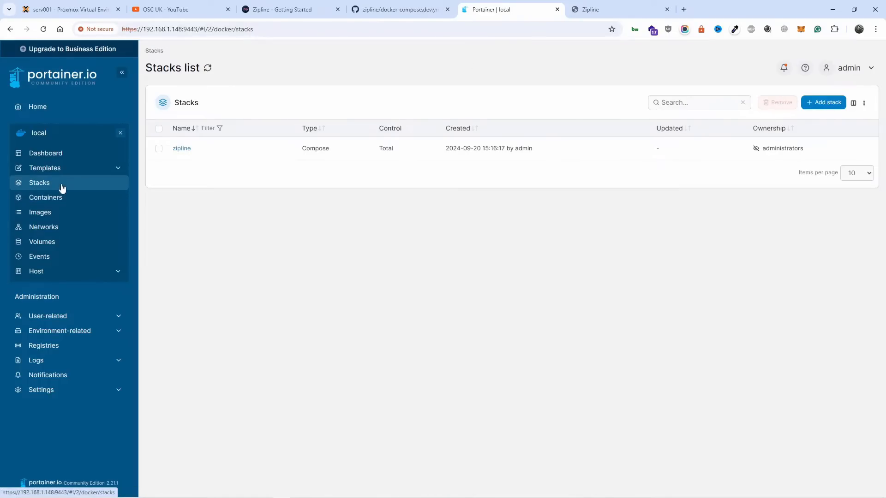
left_click(179, 149)
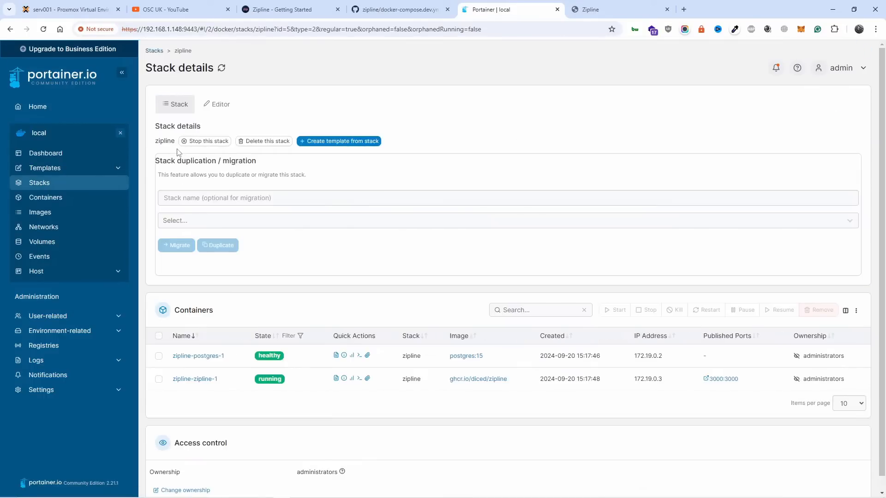
scroll(239, 296, "down", 1)
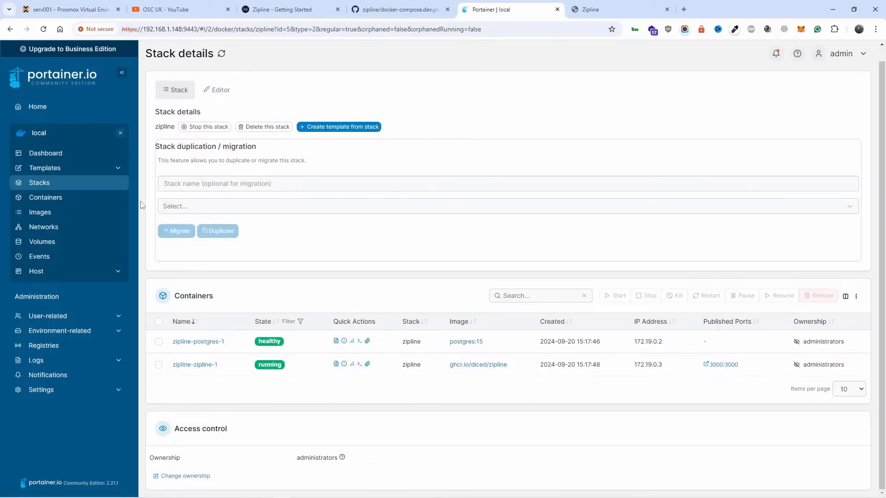
left_click(217, 90)
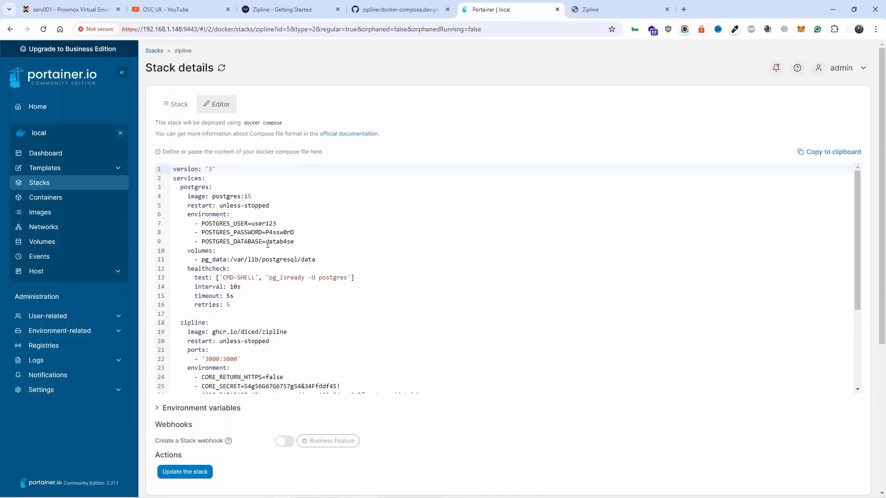
Step: Examine the POSTGRES_DATABASE and CORE_DATABASE_URL entries in the zipline stack's compose file
left_click_drag(289, 246, 298, 249)
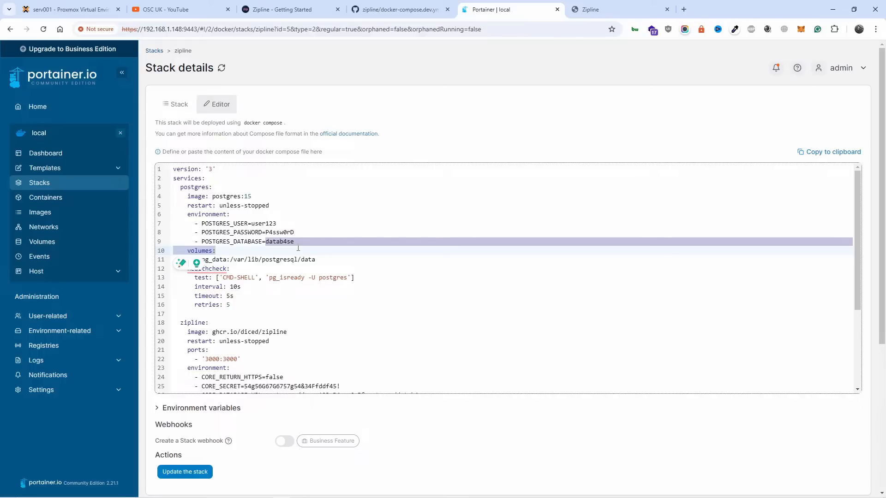
scroll(298, 247, "down", 1)
scroll(277, 204, "down", 2)
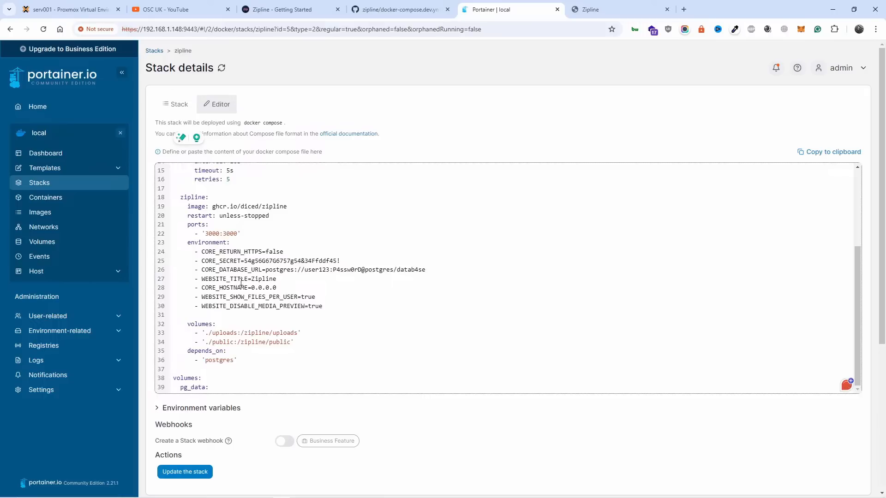
left_click_drag(240, 271, 391, 271)
left_click(294, 279)
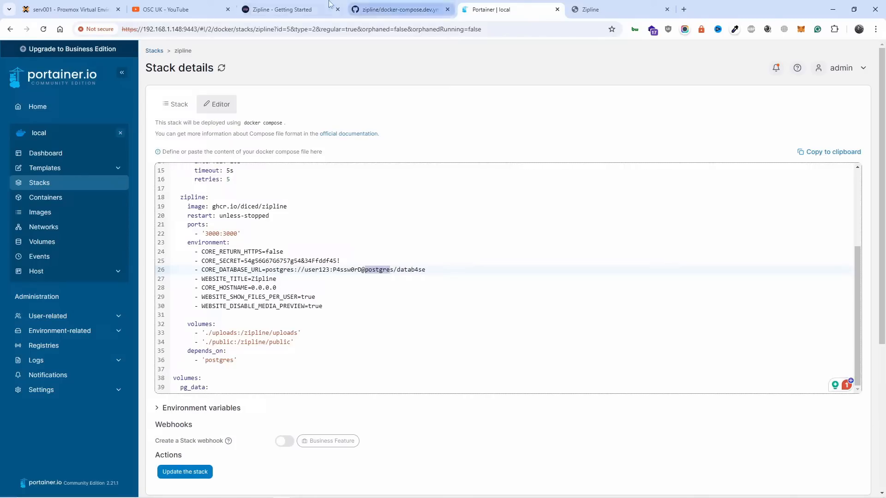
Step: Compare the zipline stack's database and environment settings with the Getting Started docs and the docker-compose.dev.yml file on GitHub
left_click(286, 10)
scroll(455, 201, "up", 4)
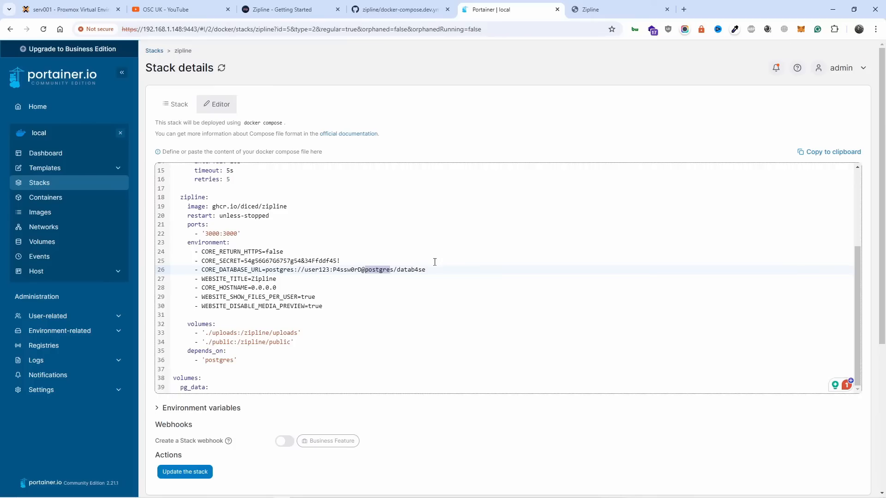
left_click(433, 261)
scroll(268, 213, "up", 3)
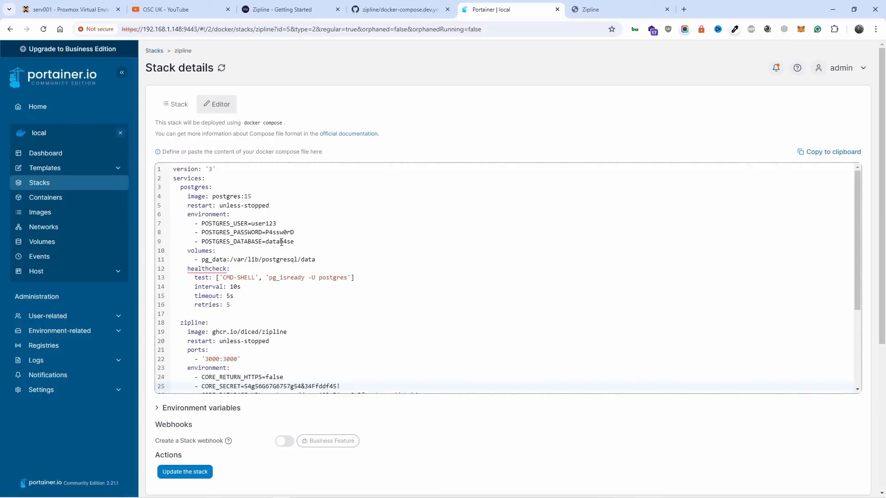
left_click_drag(265, 241, 296, 240)
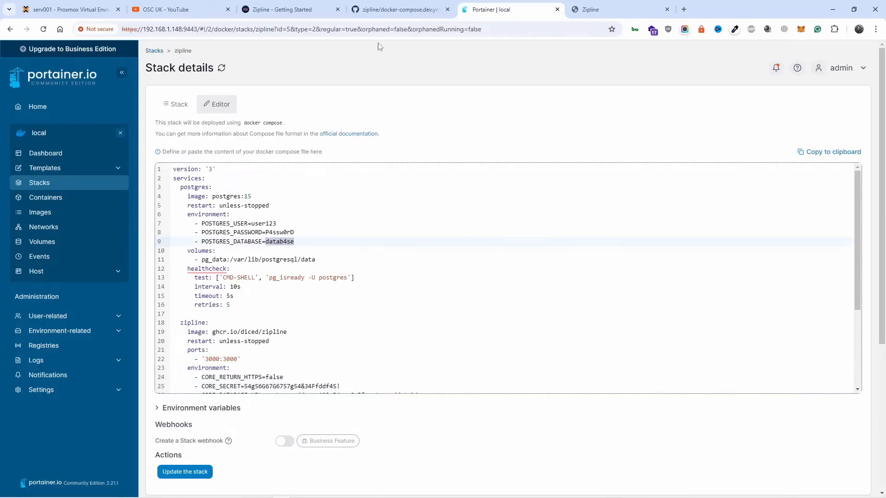
left_click(397, 10)
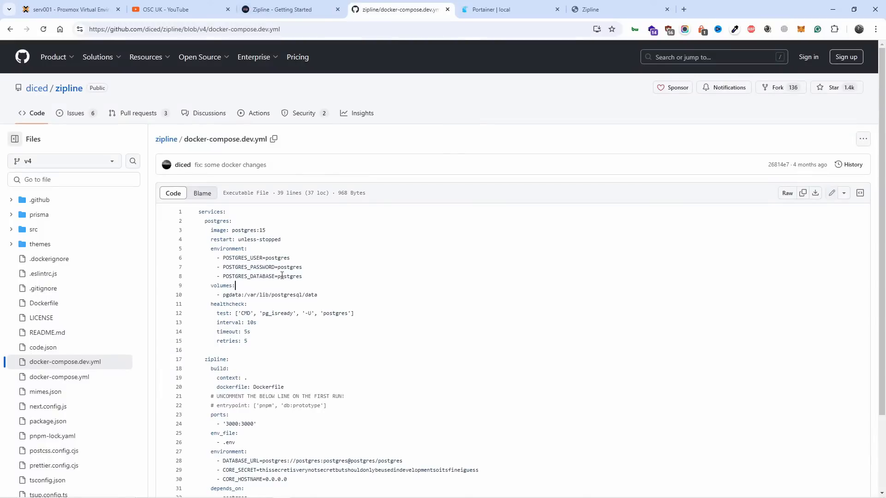
left_click(485, 6)
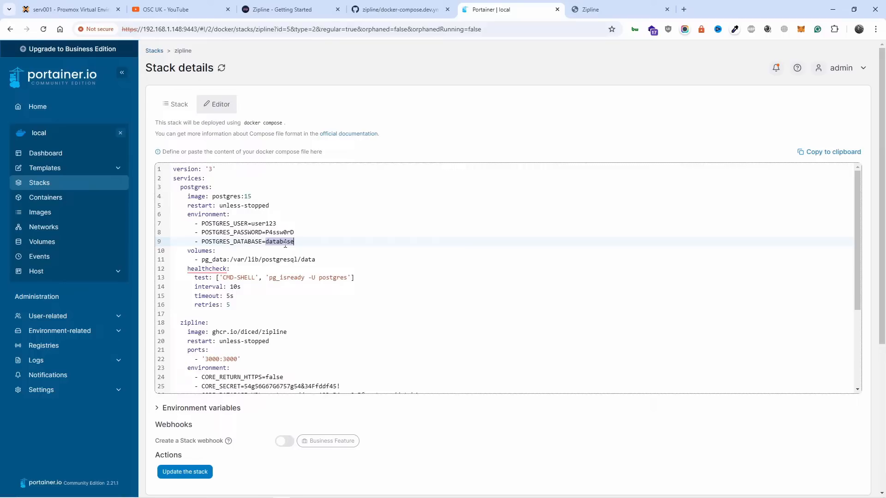
scroll(408, 281, "down", 3)
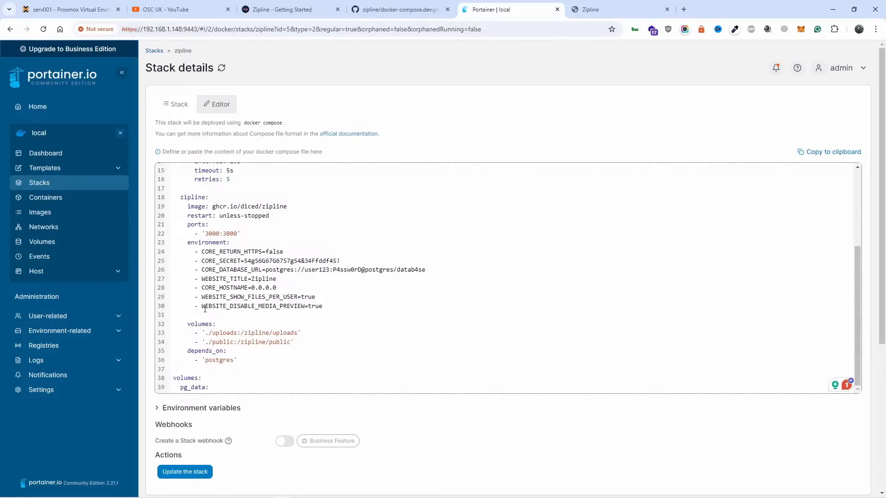
Step: Examine the Core and Website configuration pages in the Zipline docs for the available environment variables
left_click(289, 9)
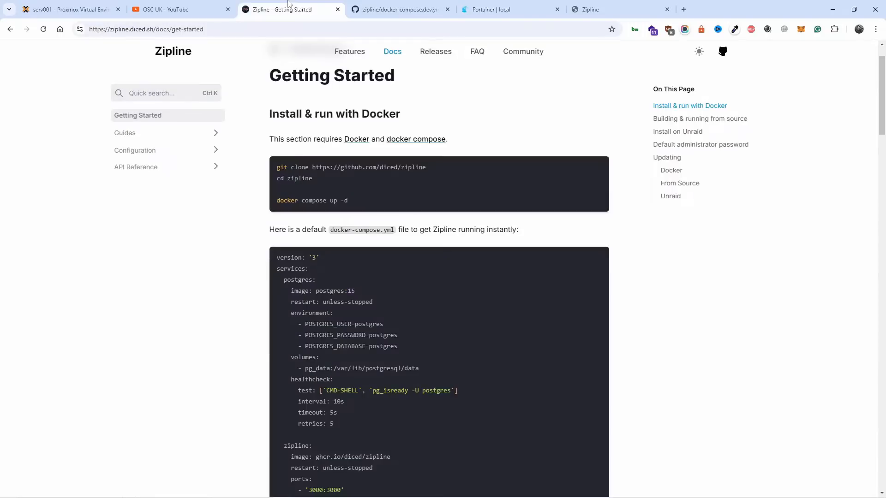
left_click(152, 154)
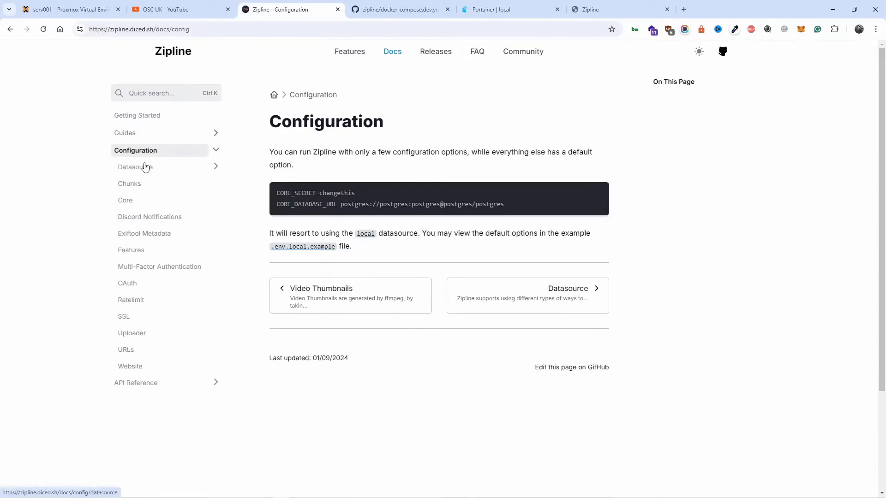
left_click(125, 201)
scroll(459, 314, "down", 3)
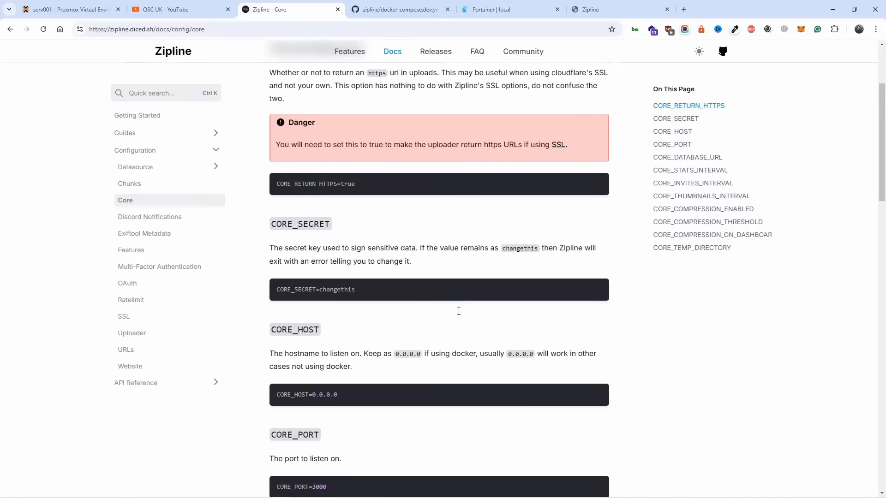
scroll(402, 269, "down", 5)
scroll(403, 270, "down", 9)
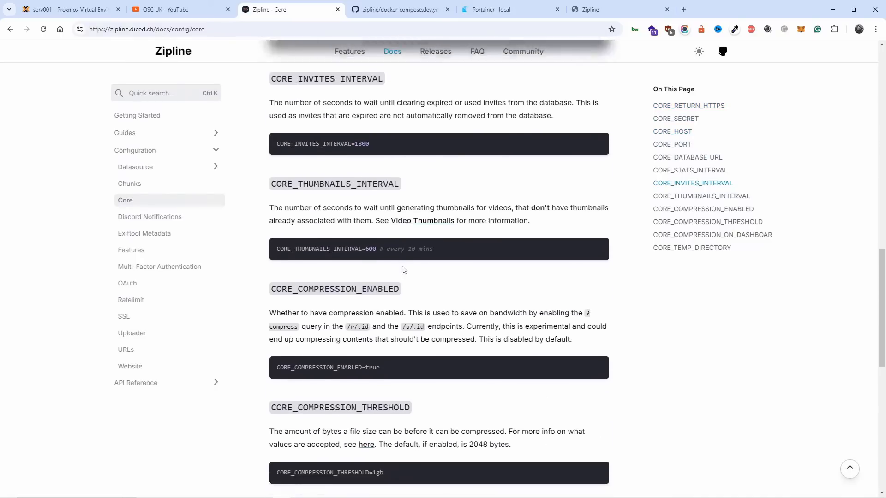
scroll(403, 270, "up", 8)
left_click(130, 367)
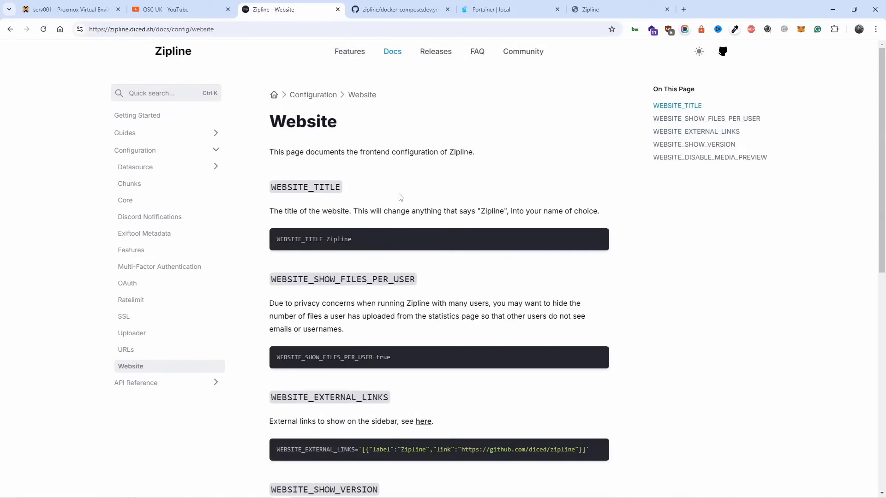
Step: Check the WEBSITE_TITLE and CORE_DATABASE_URL entries in the zipline stack in Portainer against docker-compose.dev.yml on GitHub
left_click(491, 10)
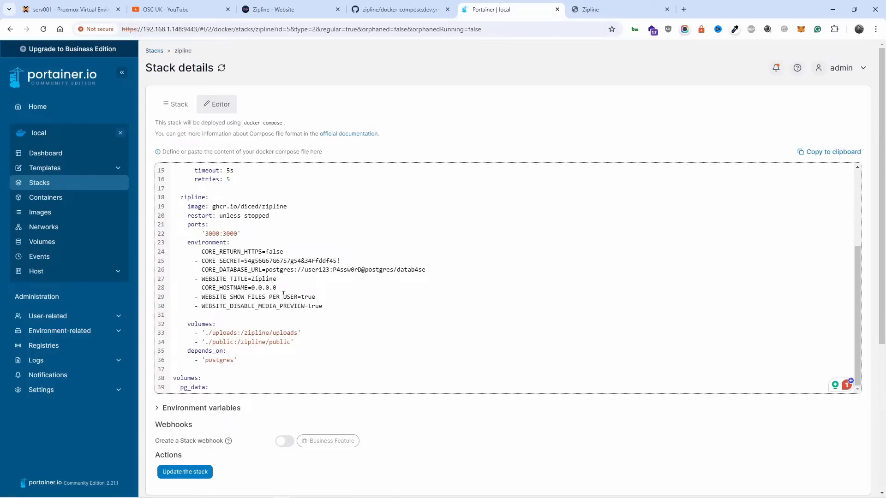
left_click_drag(201, 279, 276, 278)
left_click(243, 271)
left_click(396, 9)
scroll(422, 251, "down", 2)
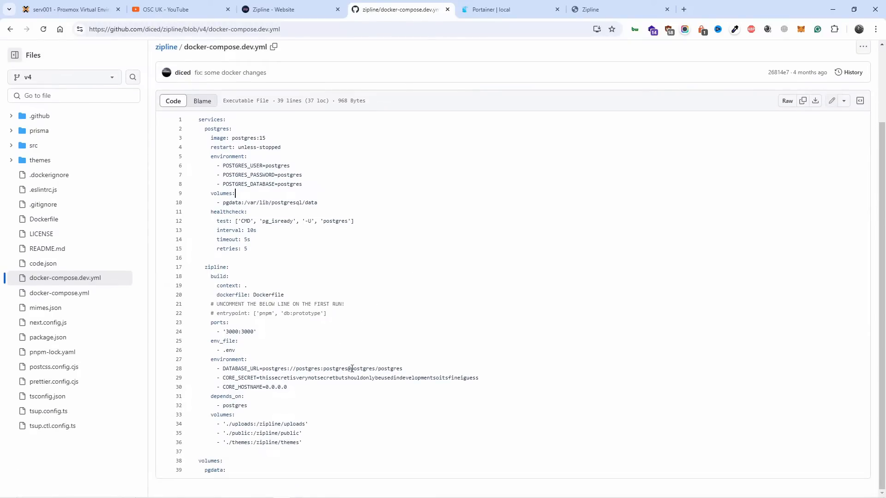
Step: Return to the Getting Started page of the Zipline docs and examine the CORE_SECRET entry in the default docker-compose.yml
left_click(290, 9)
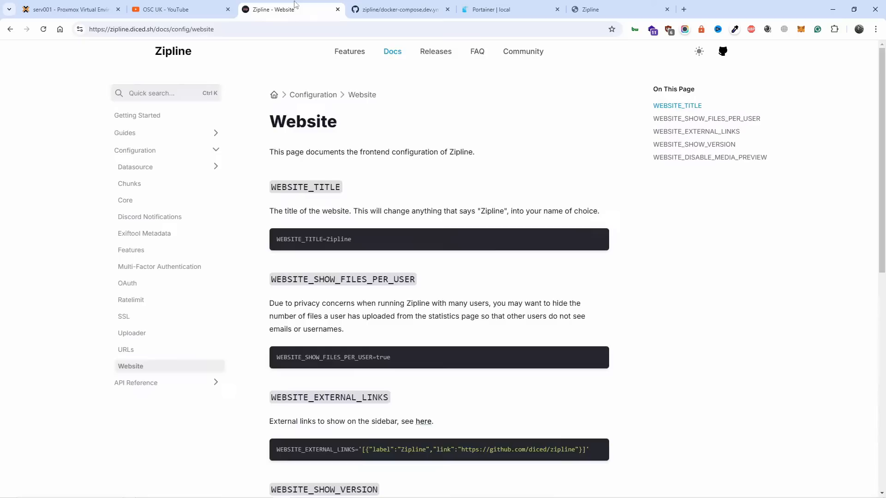
scroll(415, 185, "down", 5)
left_click(393, 58)
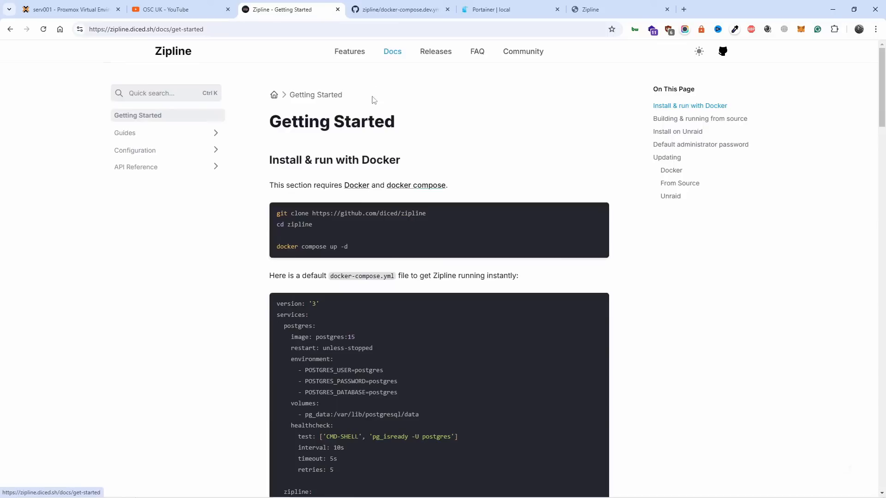
scroll(343, 350, "down", 3)
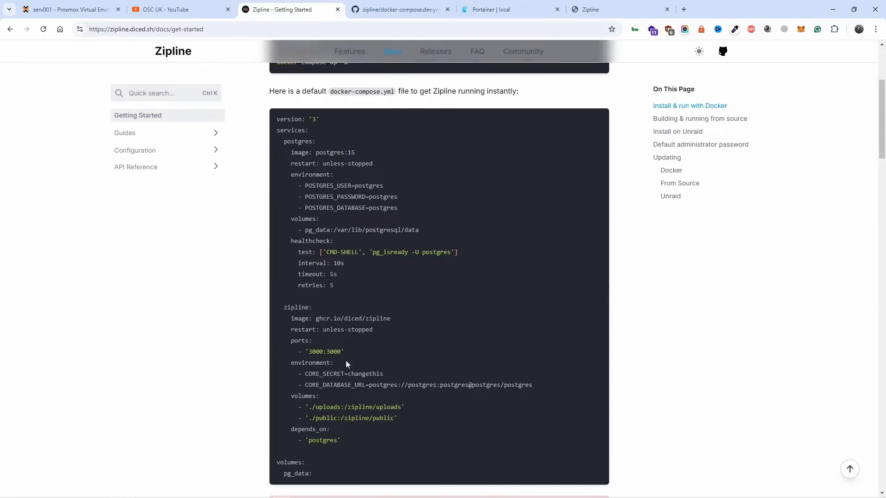
left_click_drag(345, 374, 383, 374)
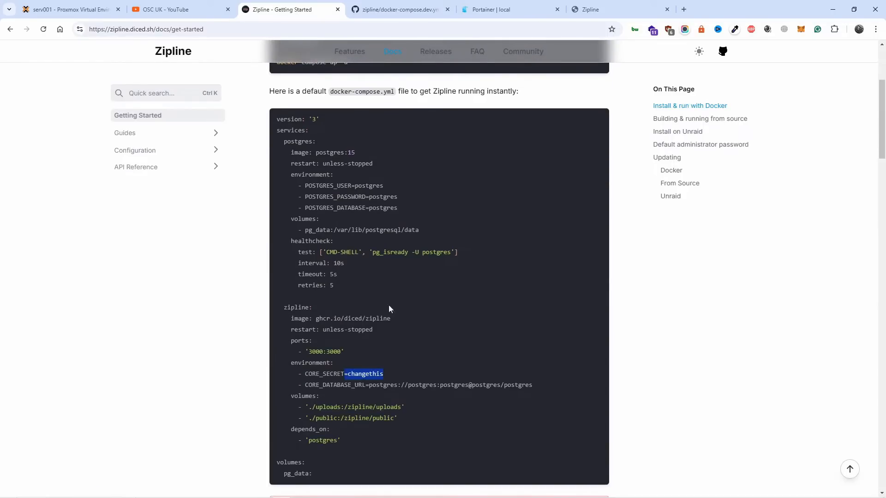
Step: Examine the CORE_SECRET, WEBSITE_SHOW_FILES_PER_USER, WEBSITE_DISABLE_MEDIA_PREVIEW and CORE_DATABASE_URL entries in the zipline stack's compose file in Portainer
left_click(482, 9)
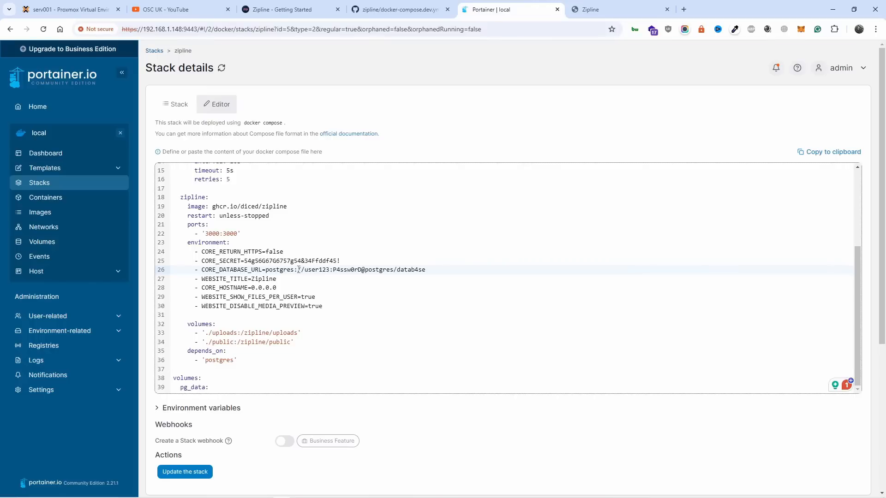
left_click_drag(244, 260, 343, 264)
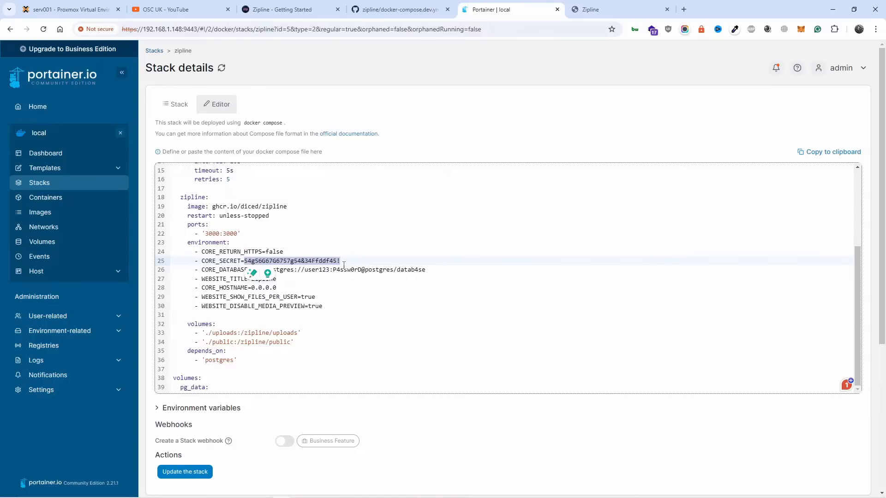
left_click(483, 350)
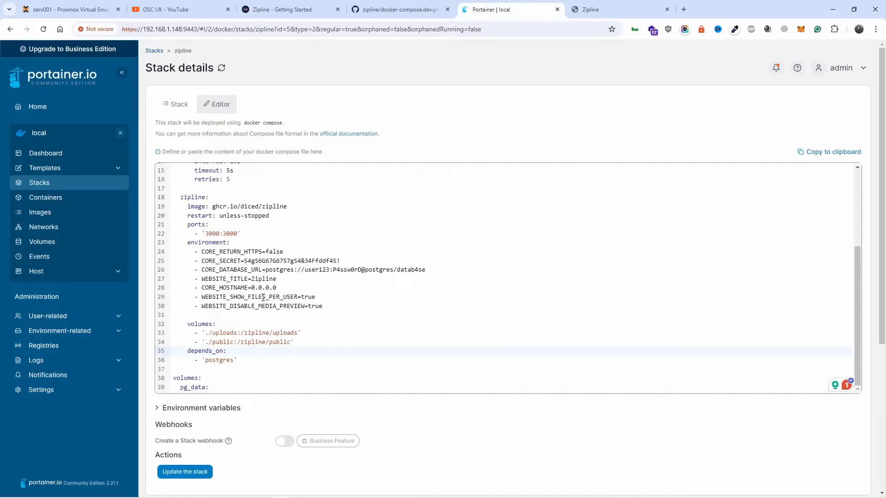
left_click(233, 297)
left_click_drag(231, 298, 283, 298)
left_click(345, 304)
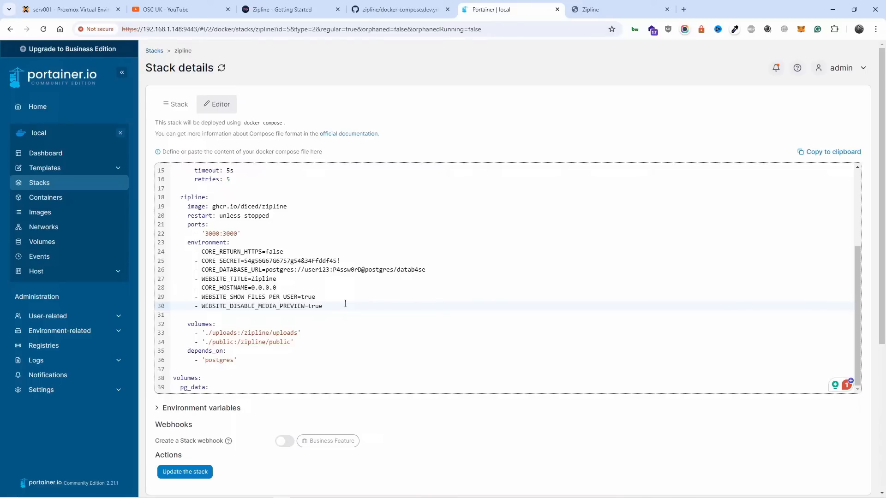
scroll(345, 302, "up", 2)
left_click(341, 317)
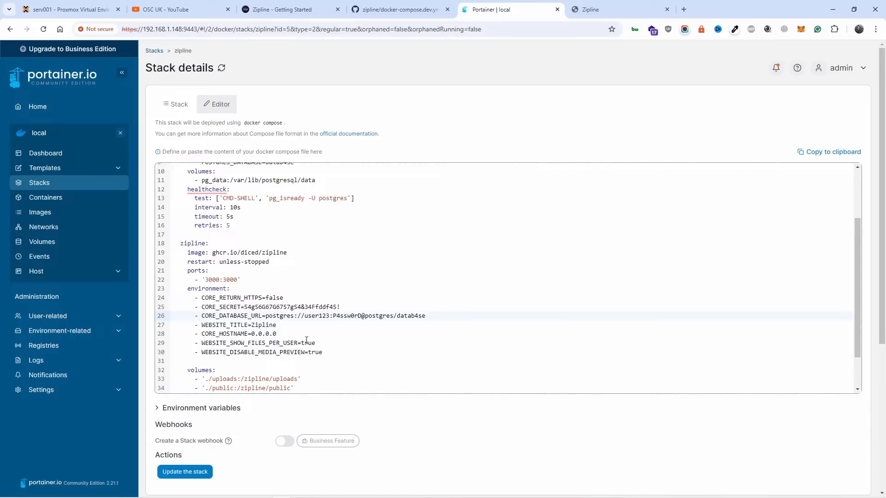
Step: Switch to the Zipline dashboard, look through the uploaded files list and preview the image BhfL6v.jpg
left_click(638, 8)
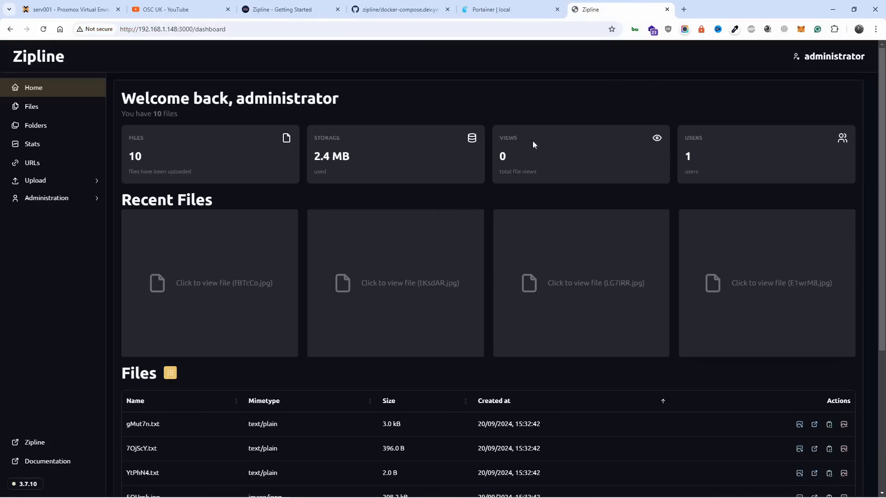
scroll(363, 329, "down", 5)
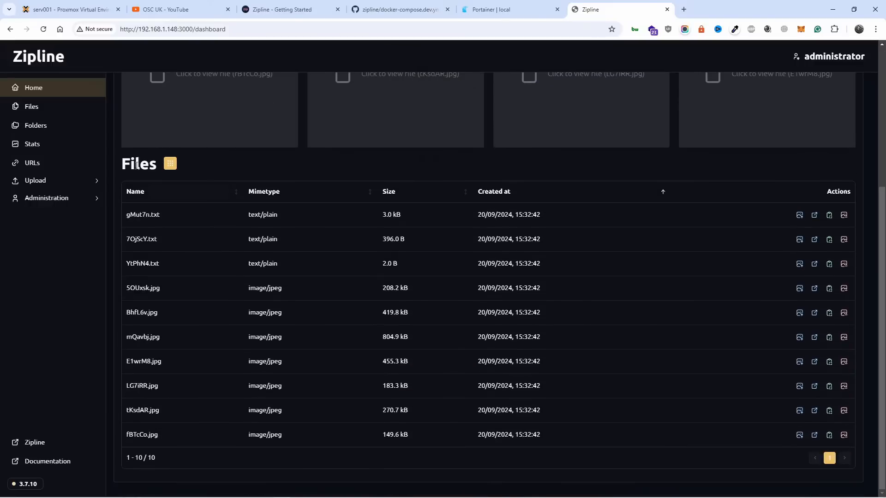
left_click(134, 316)
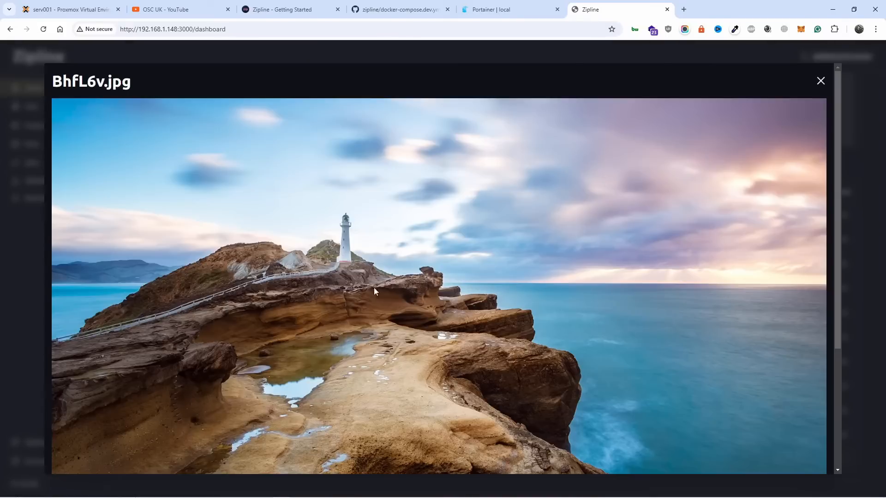
Step: Return to Portainer, review the zipline stack's compose file and open the list of stacks
left_click(479, 9)
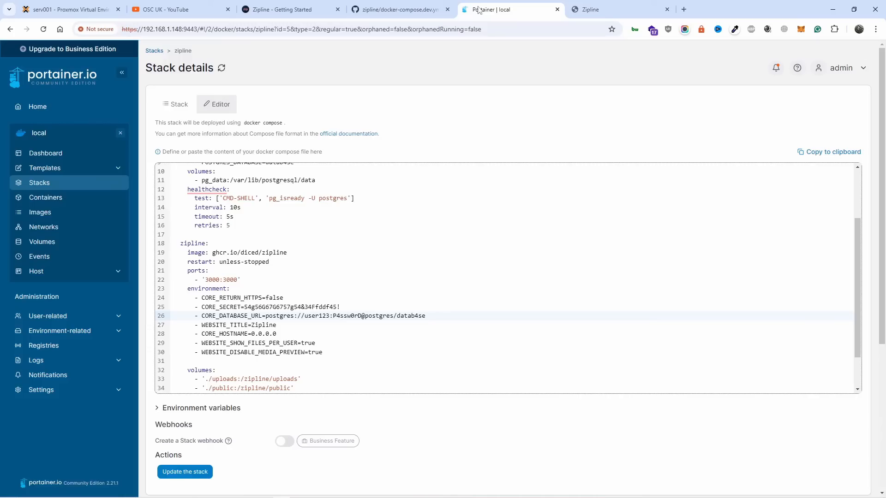
scroll(512, 248, "down", 2)
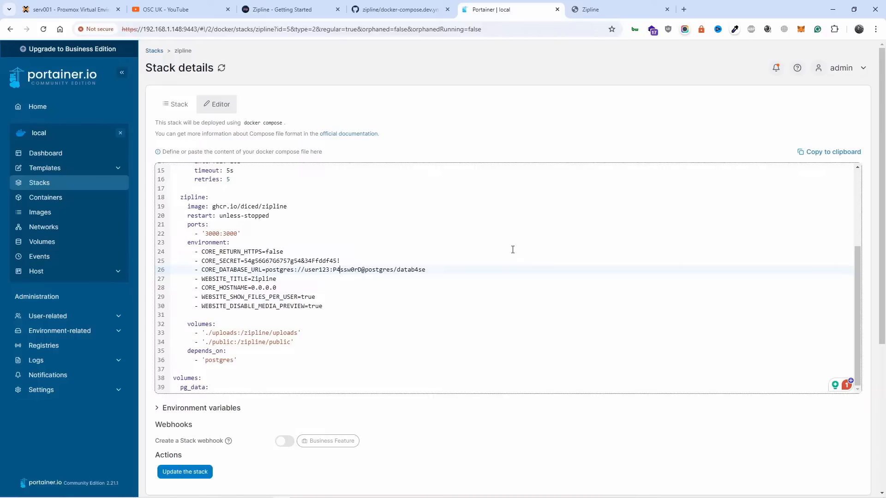
scroll(511, 249, "up", 5)
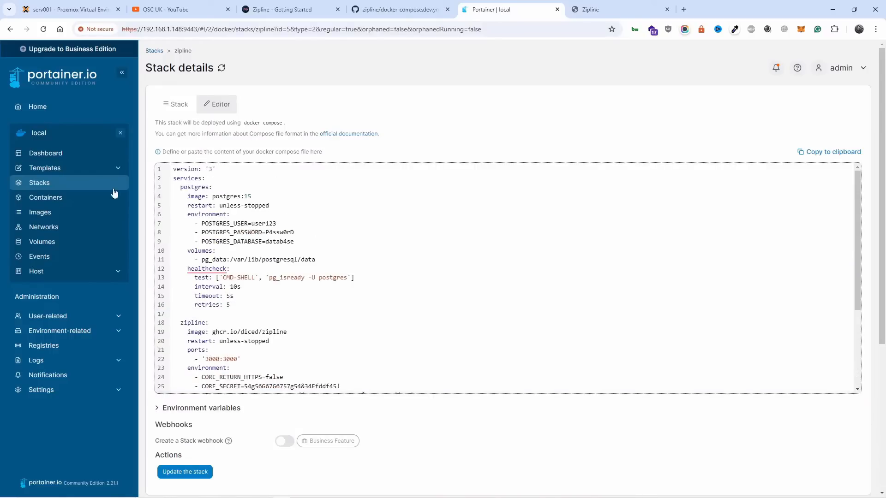
left_click(44, 183)
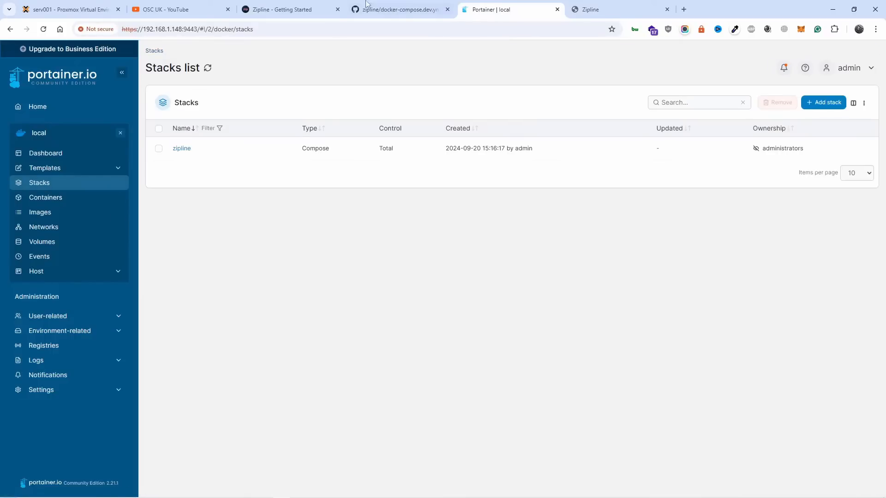
Step: Open docker-compose.yml in the Zipline v4 repository on GitHub and examine its Postgres user, password and database variables
left_click(366, 5)
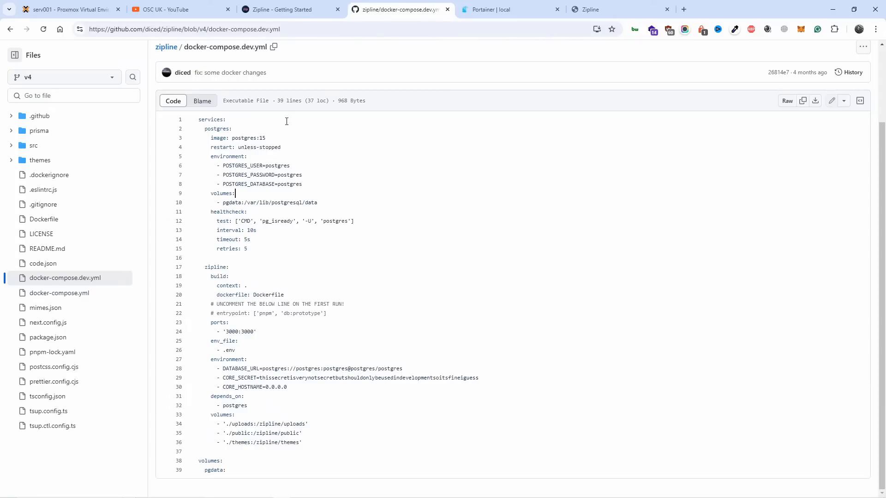
key("F5")
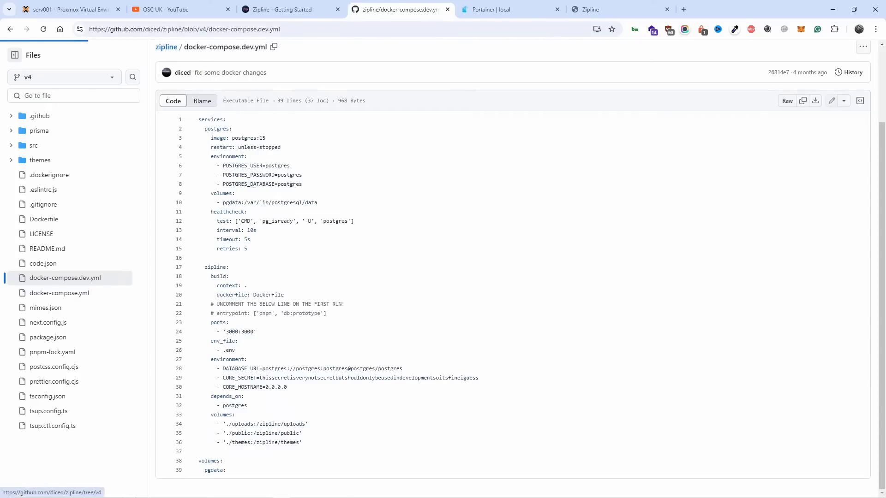
scroll(270, 230, "down", 5)
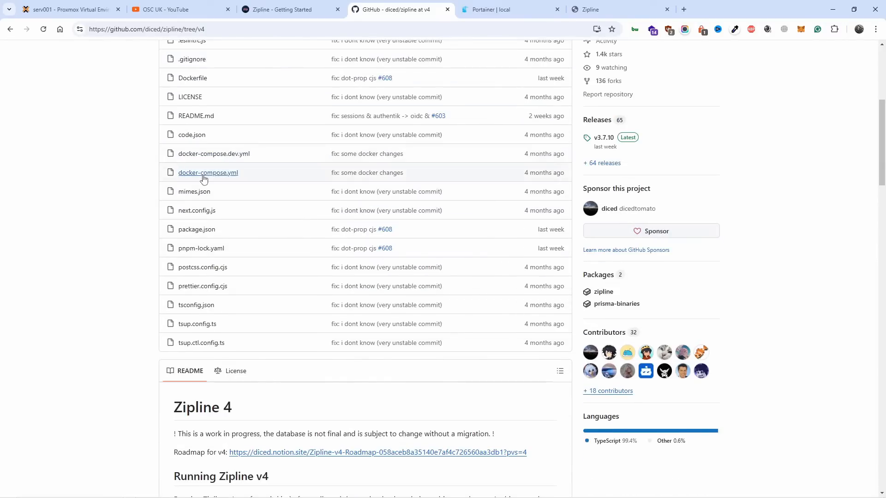
left_click(204, 176)
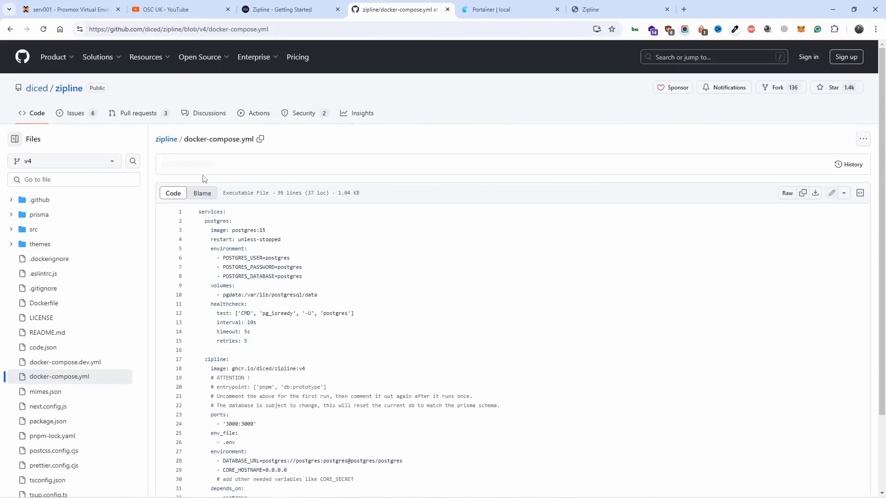
scroll(248, 232, "down", 2)
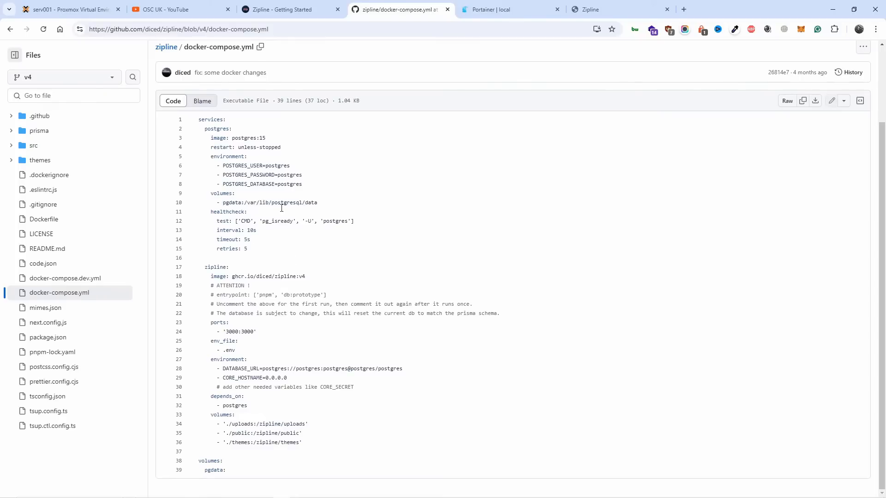
left_click_drag(267, 170, 300, 190)
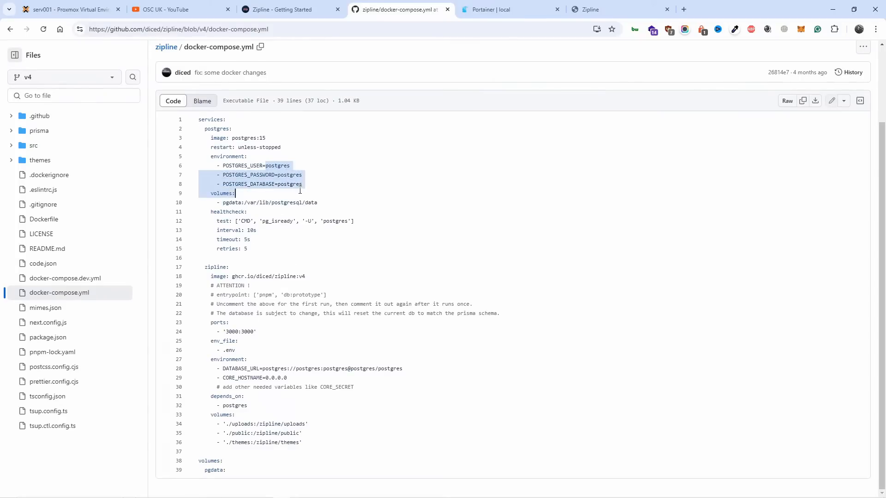
Step: Start adding a new stack in Portainer with the Web editor build method
left_click(599, 9)
left_click(522, 8)
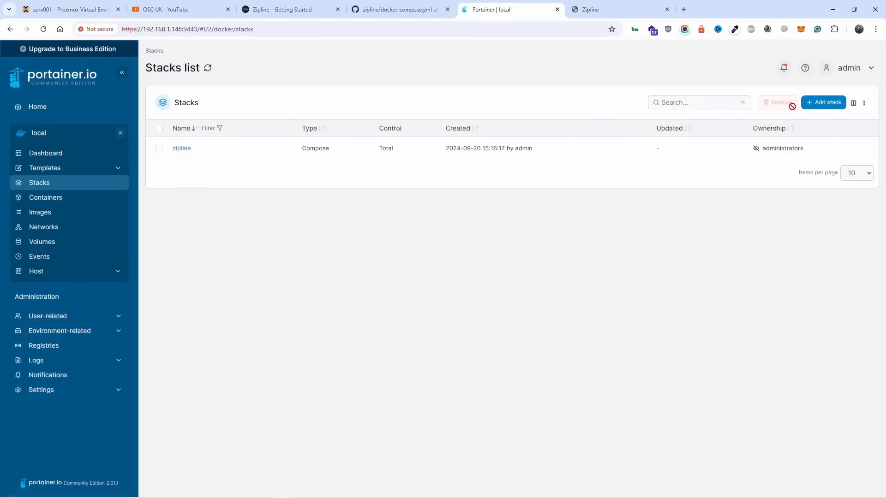
left_click(826, 102)
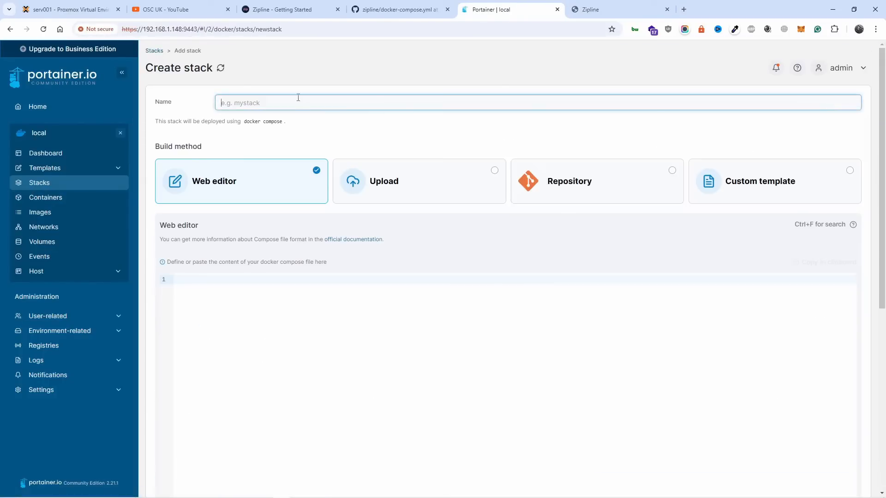
left_click(226, 282)
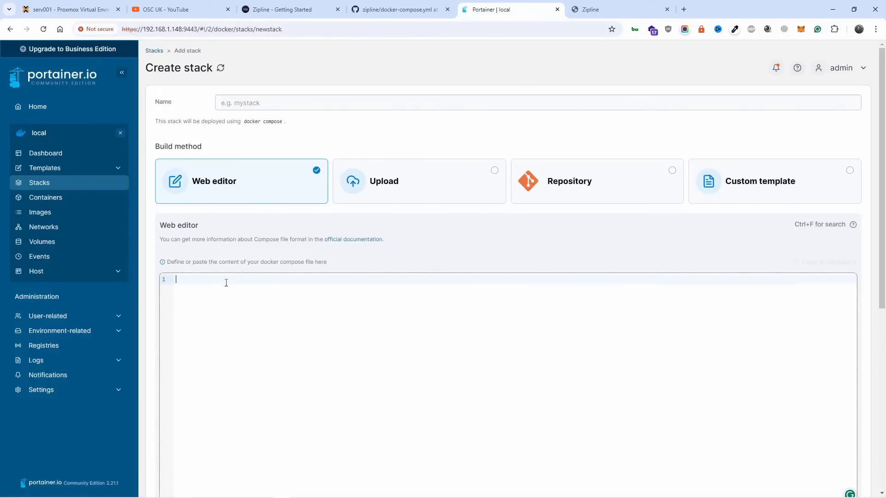
right_click(226, 282)
Step: Copy the complete default docker-compose.yml from the Getting Started page of the Zipline docs
left_click(420, 5)
left_click_drag(198, 119, 287, 380)
left_click(286, 9)
left_click_drag(279, 118, 319, 475)
right_click(330, 276)
left_click(332, 275)
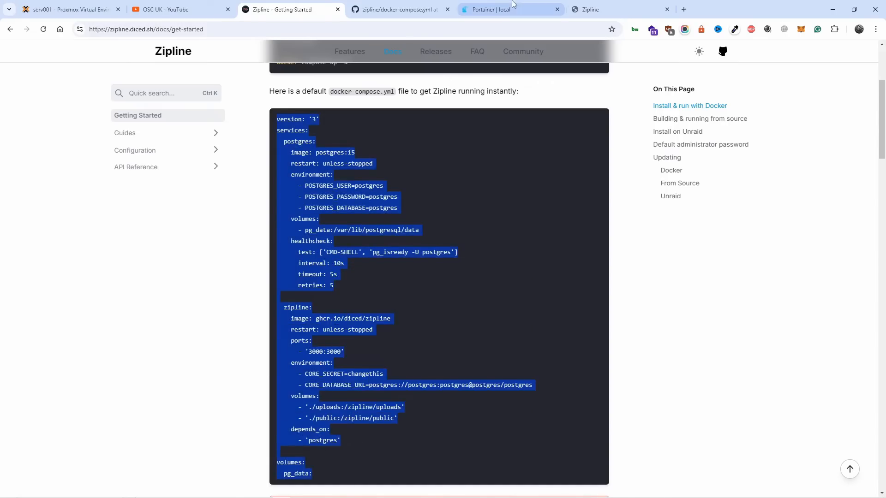
Step: Paste the copied compose file into the new Portainer stack's web editor and name the stack zipline
left_click(489, 10)
right_click(205, 338)
left_click(256, 201)
left_click(274, 101)
type("zipline")
scroll(657, 185, "down", 5)
scroll(389, 417, "down", 3)
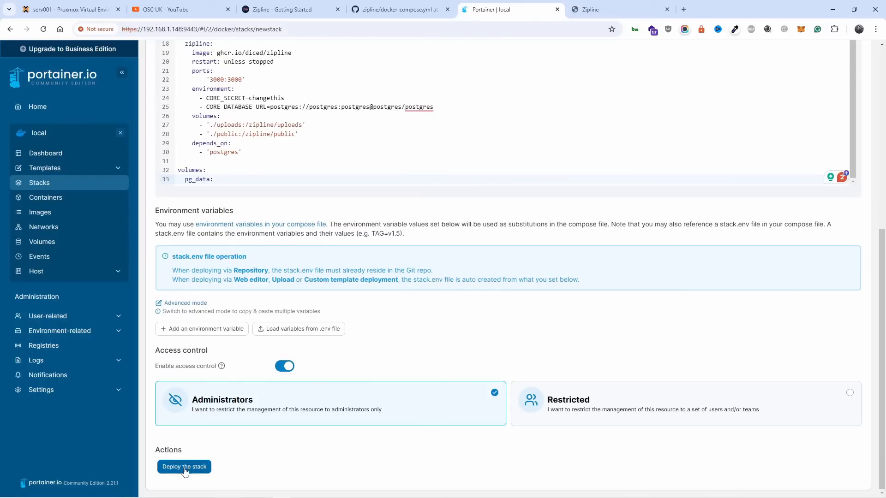
Step: Switch to the Zipline dashboard and log out of the administrator account
left_click(617, 5)
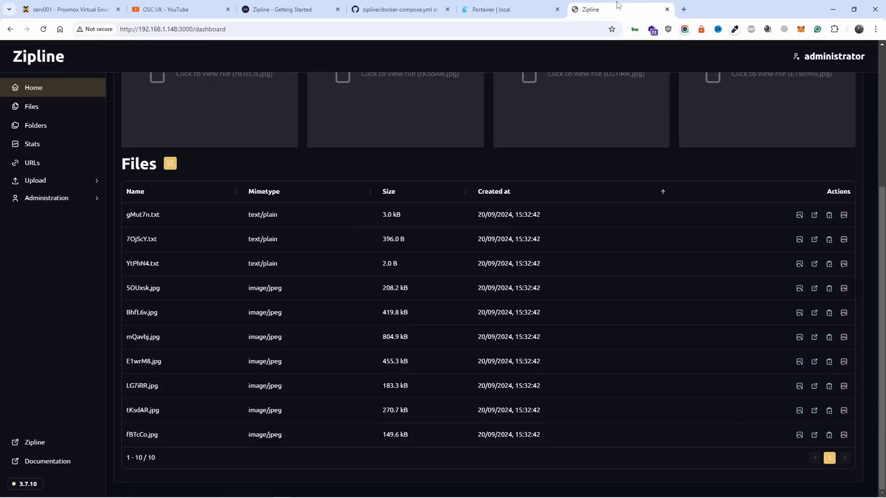
left_click(841, 57)
left_click(783, 202)
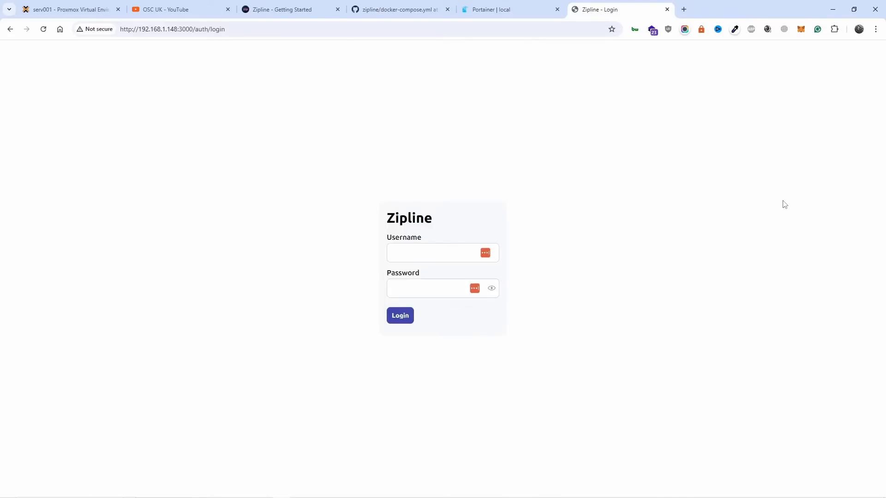
Step: Return to Portainer, discard the unsaved new stack, and open the container list
left_click(525, 4)
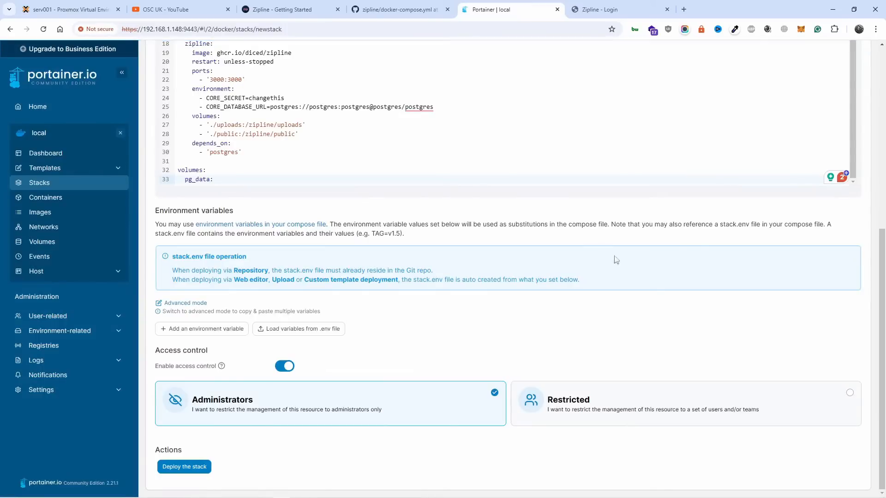
scroll(105, 282, "up", 4)
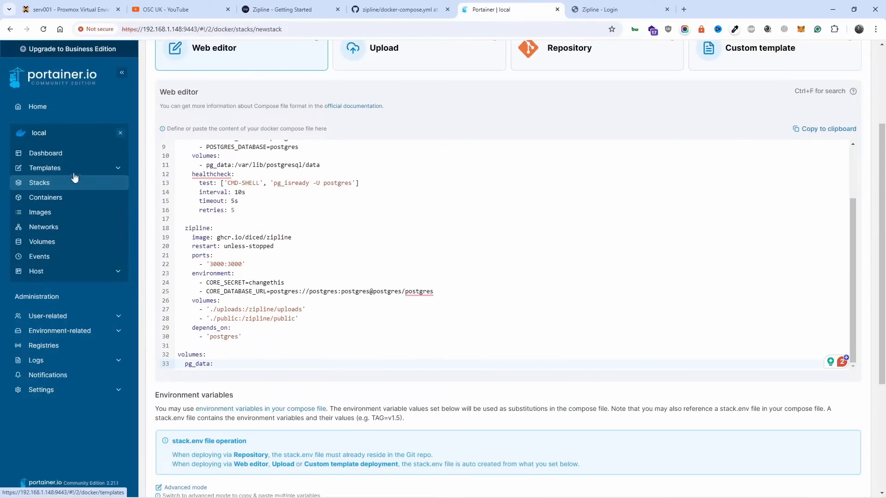
left_click(57, 199)
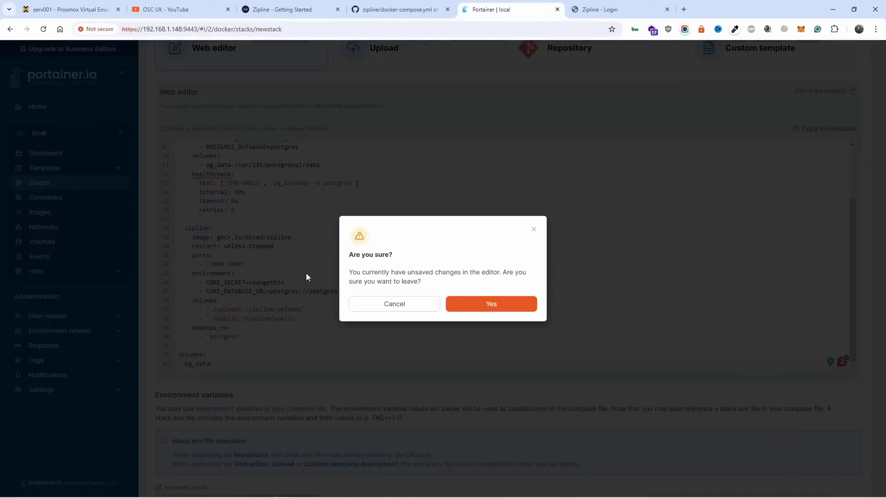
left_click(466, 306)
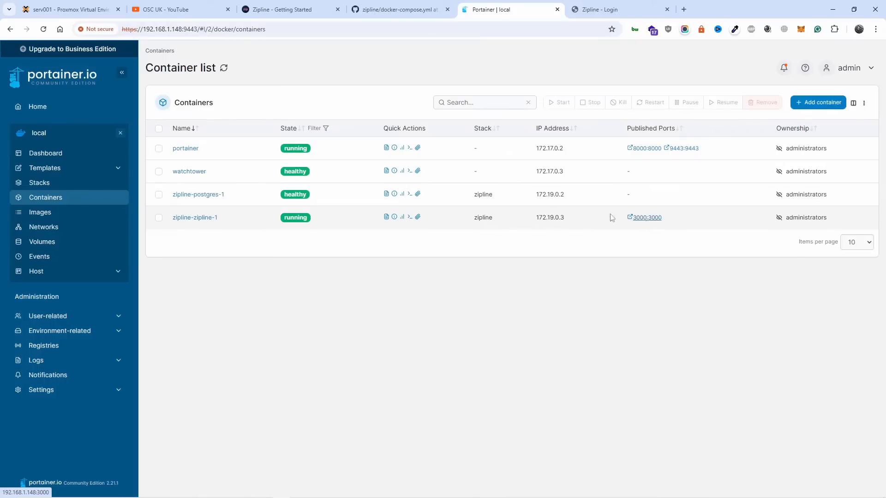
Step: Find the local environment's details in Portainer and examine its Public IP setting
left_click(79, 391)
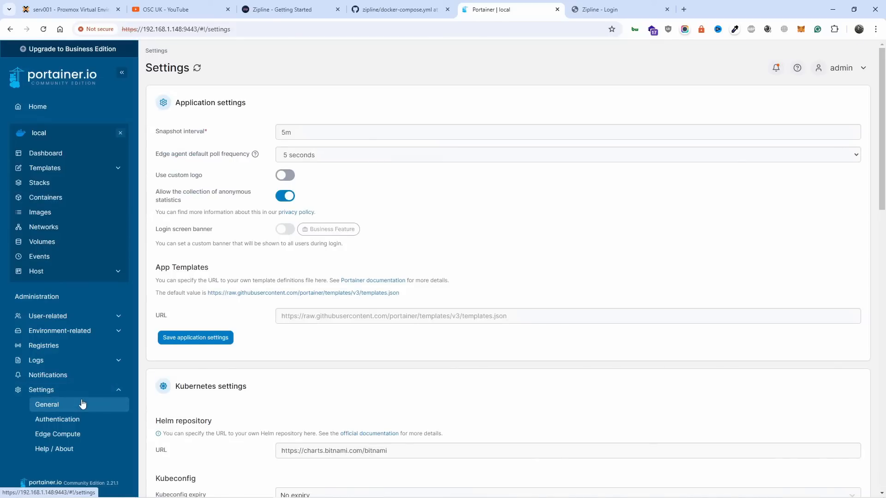
scroll(82, 404, "down", 3)
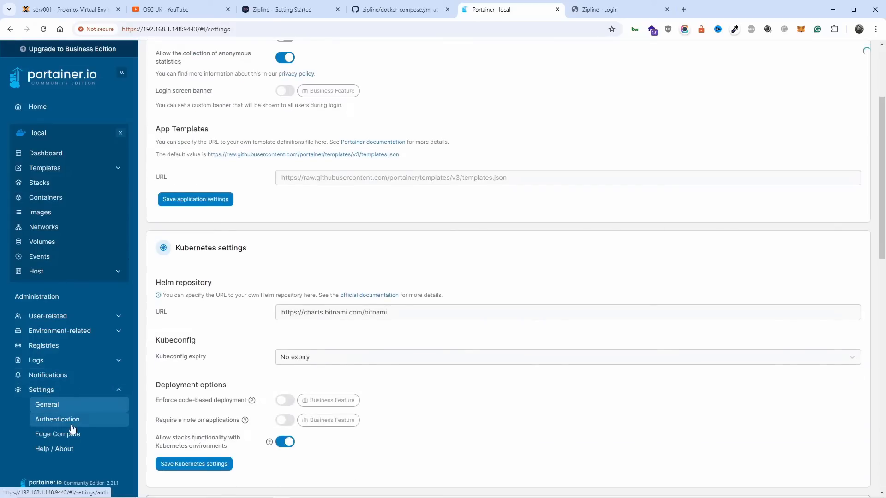
left_click(72, 424)
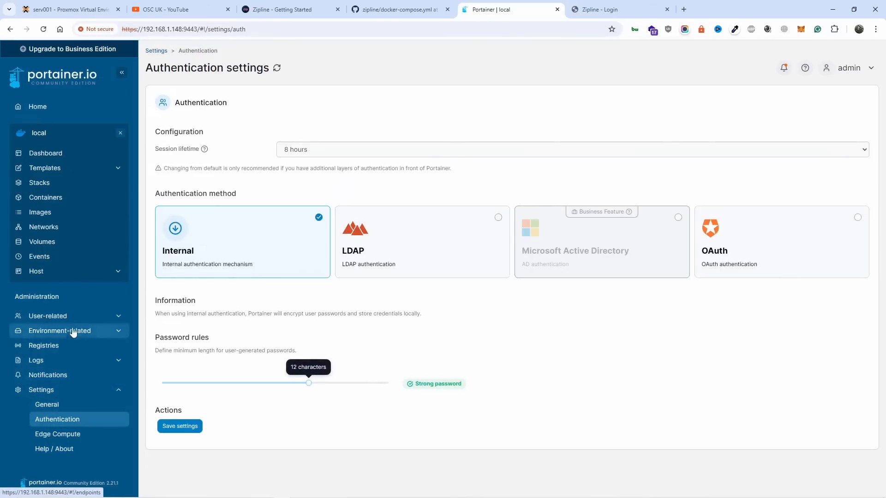
left_click(73, 331)
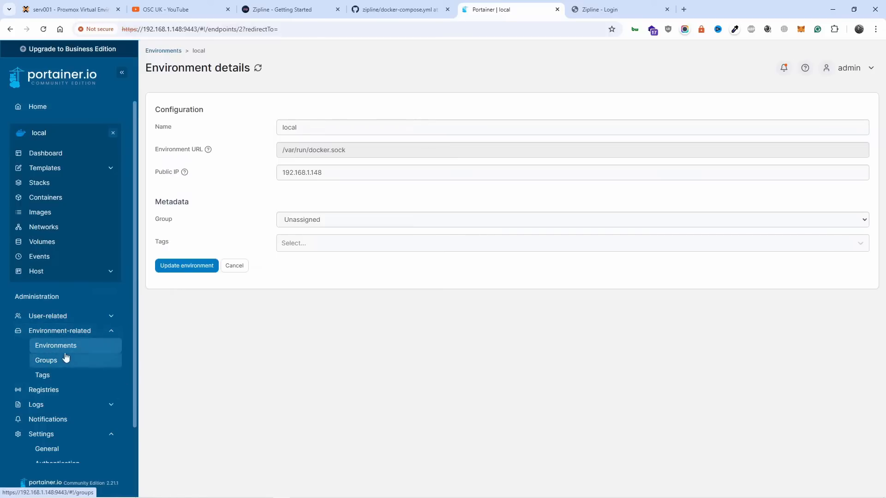
left_click_drag(340, 176, 266, 168)
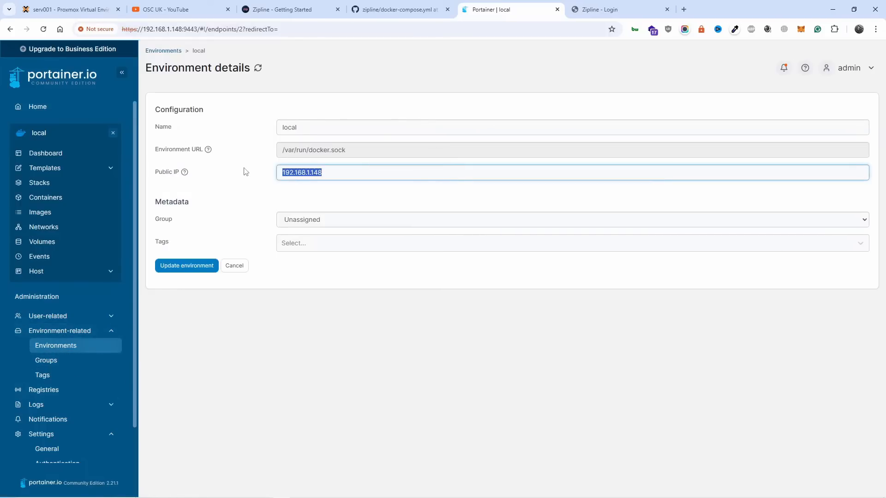
Step: Compare the host address in Zipline's login URL with the Public IP, and check the zipline-zipline-1 container's published port in Portainer
left_click(579, 6)
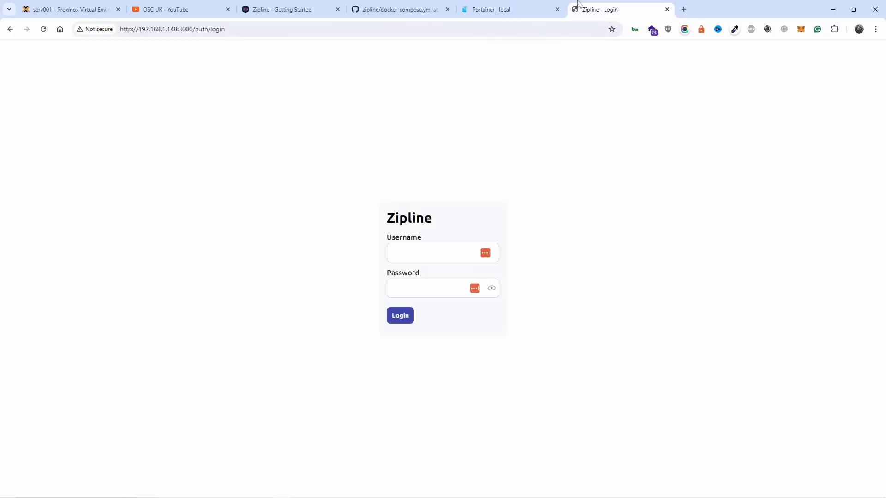
left_click_drag(177, 33, 140, 33)
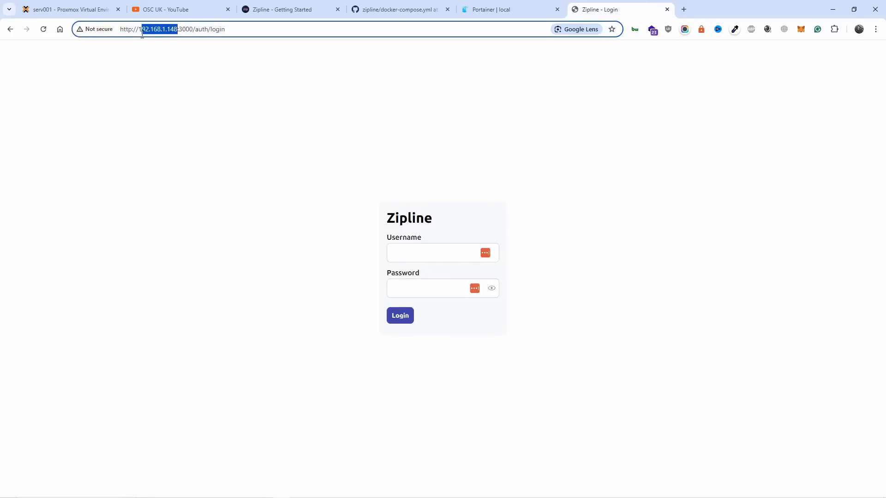
left_click(467, 3)
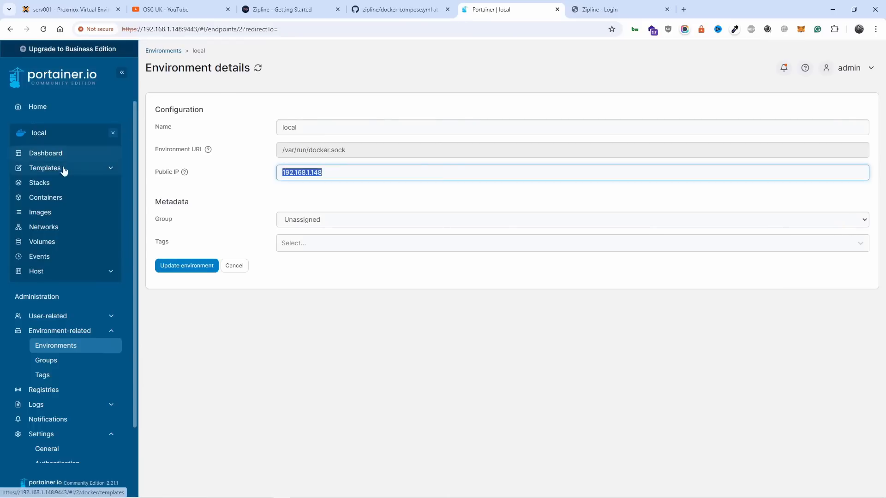
left_click(60, 198)
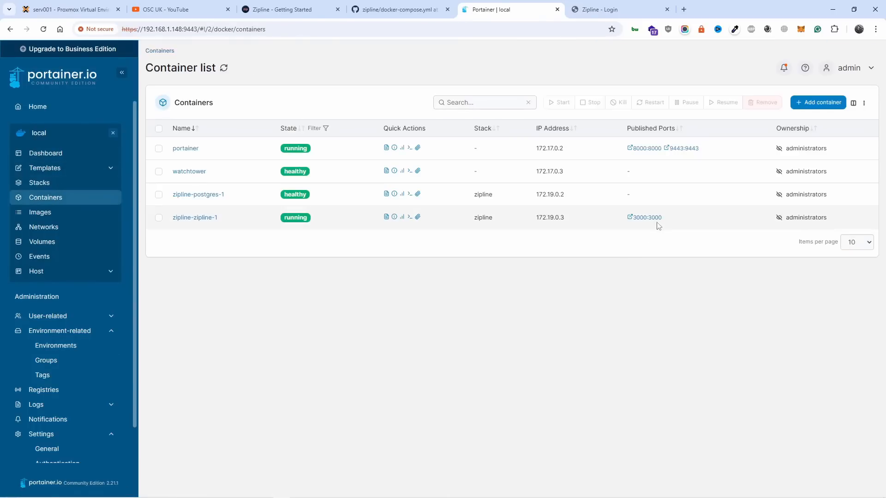
Step: From the Zipline login page, go to the Getting Started docs and look up the default administrator credentials
left_click(607, 5)
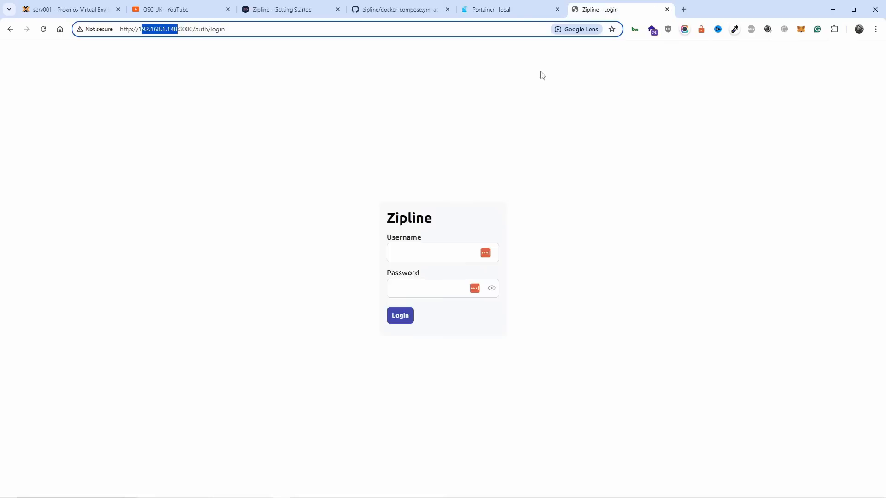
left_click(465, 133)
left_click(420, 255)
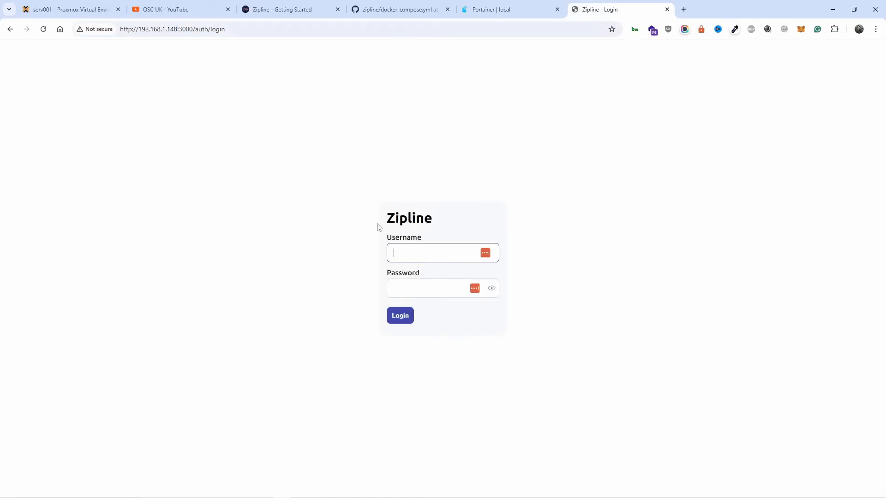
left_click(369, 9)
left_click(299, 9)
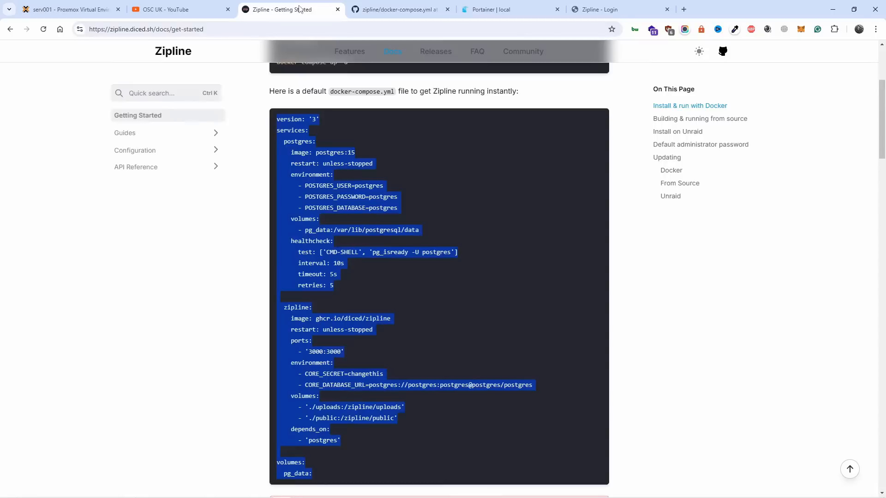
scroll(647, 396, "up", 4)
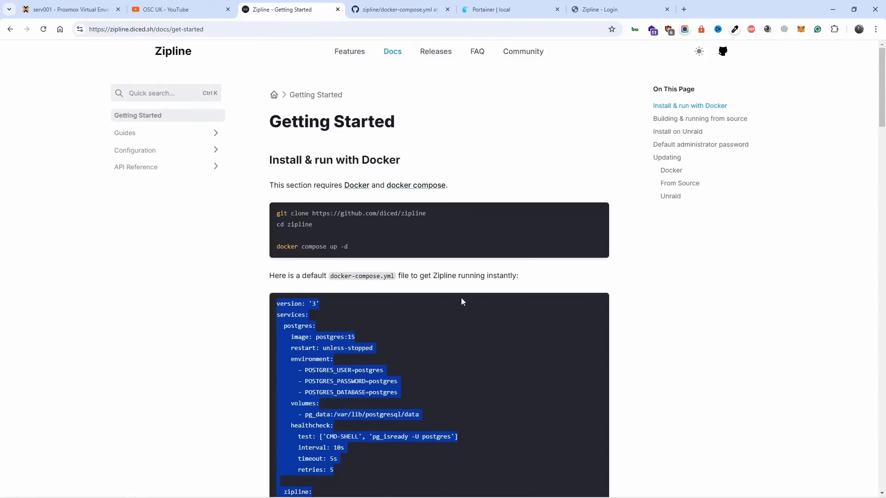
scroll(550, 369, "down", 20)
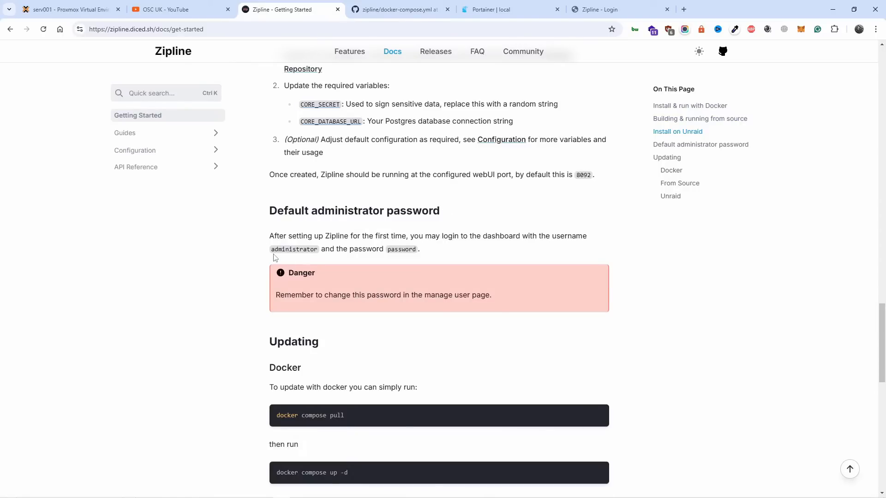
Step: Log in to Zipline with the username administrator and the default account password, and dismiss the browser's password warning
left_click(612, 10)
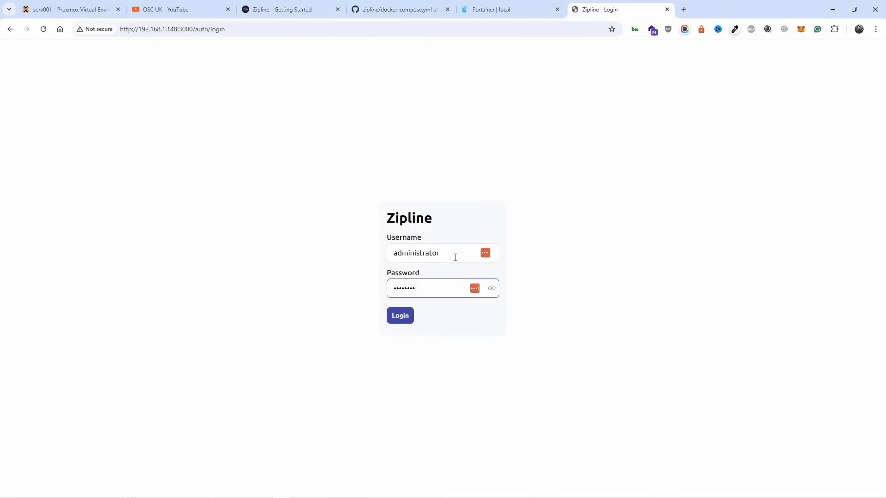
left_click(491, 288)
left_click(408, 320)
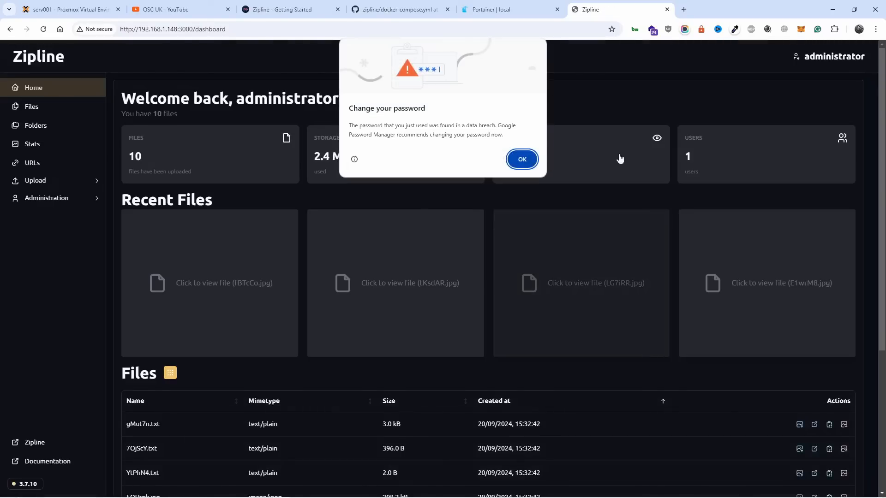
left_click(528, 161)
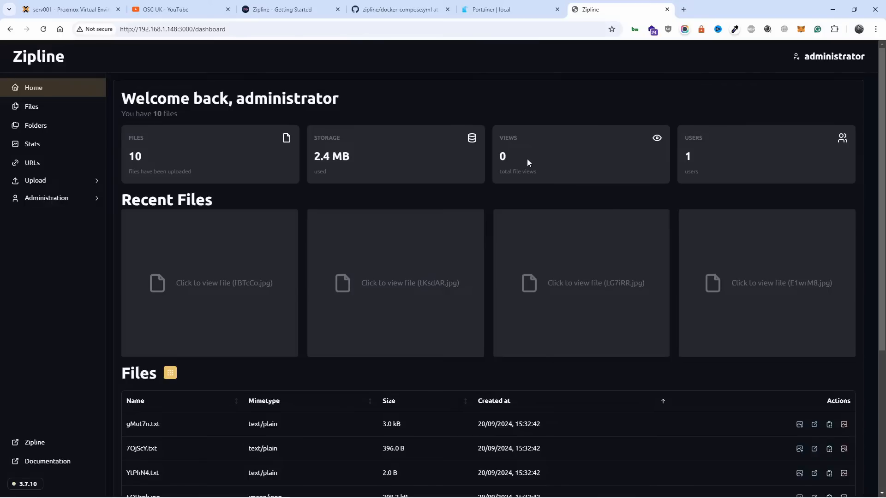
Step: Open the administrator's Manage User page and examine the password field and the avatar, data, server and uploader options
left_click(865, 58)
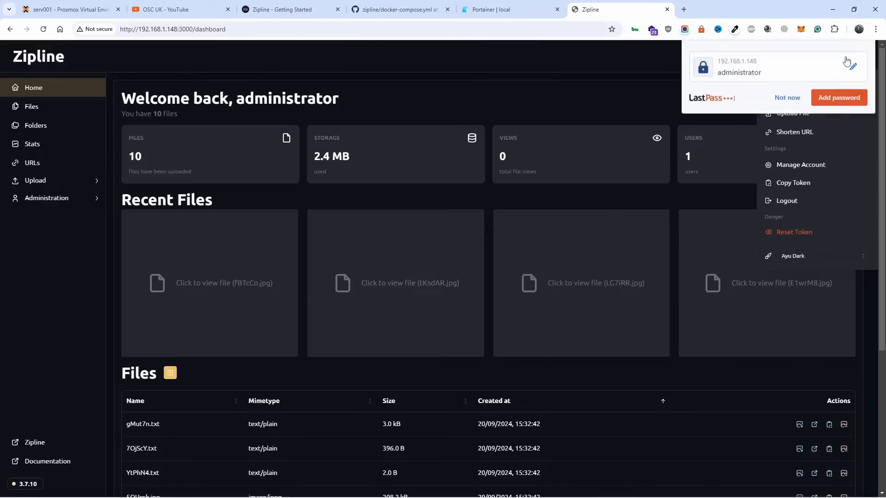
left_click(856, 60)
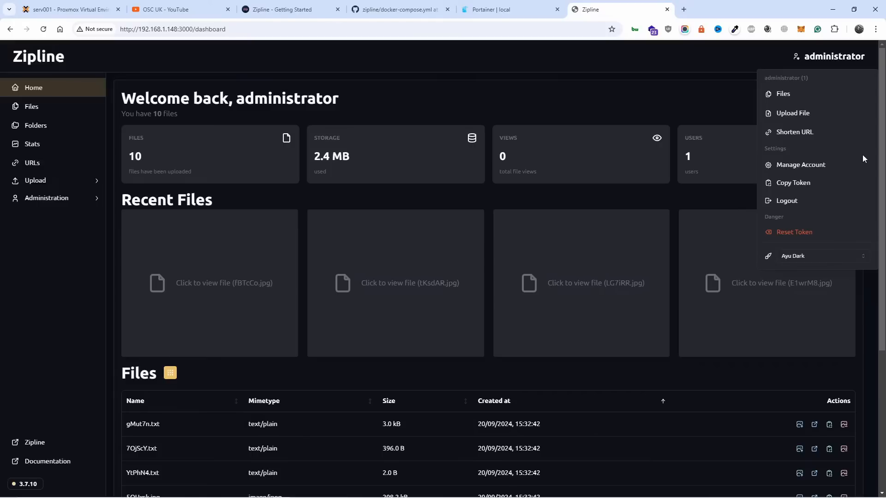
left_click(835, 164)
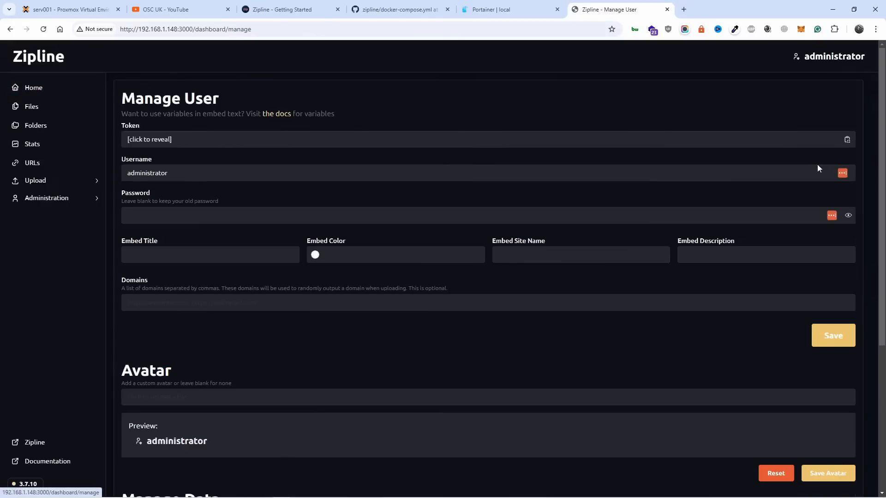
left_click(212, 216)
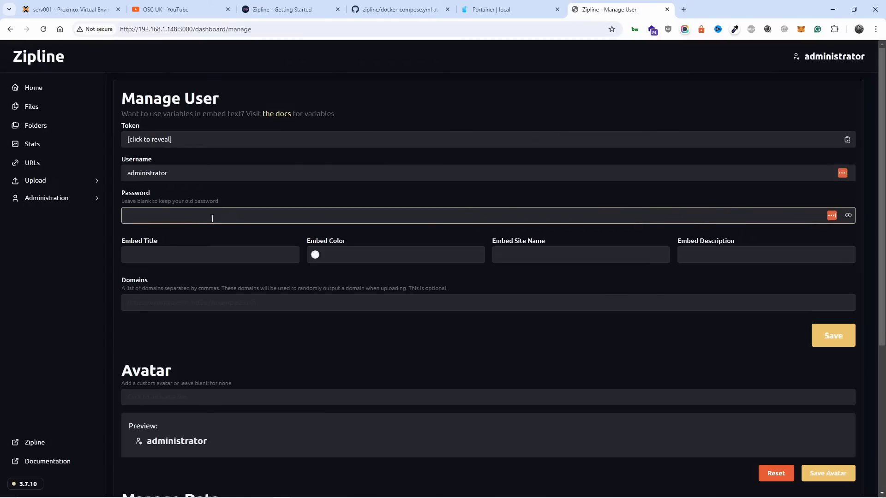
scroll(212, 218, "down", 5)
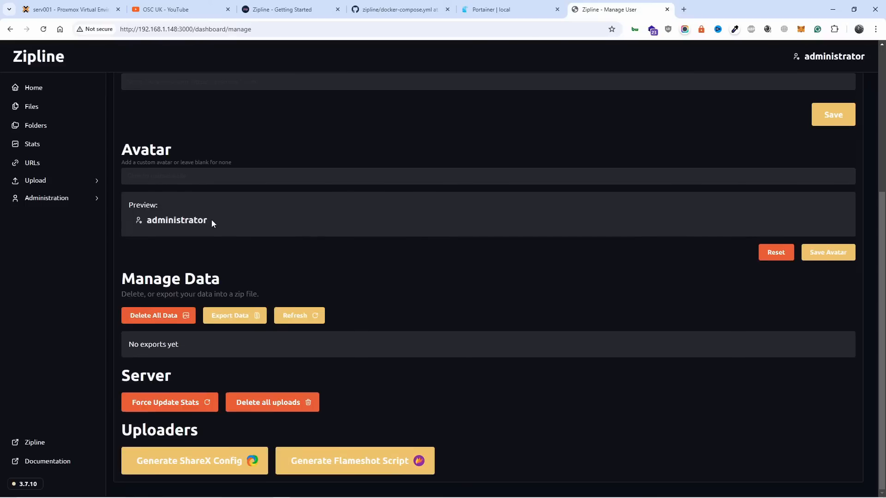
scroll(211, 218, "up", 5)
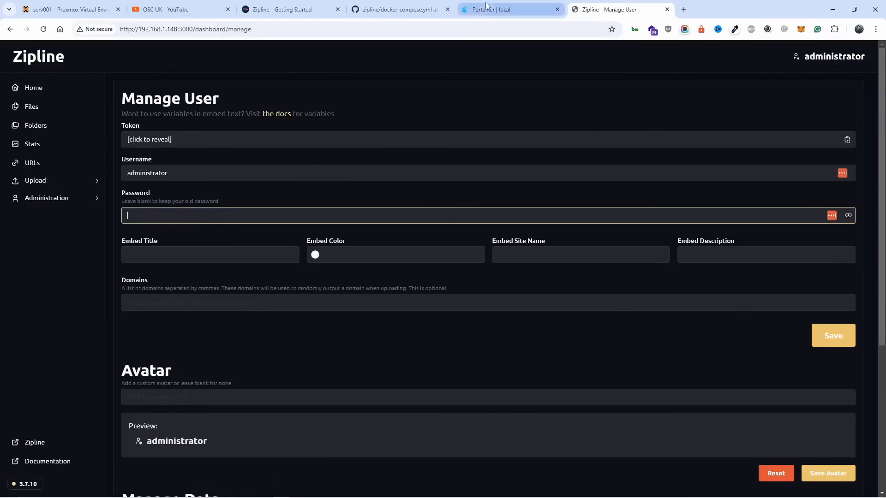
Step: Upload the image th5JC66W96.jpg through Zipline's file upload page and open the Files overview
left_click(20, 89)
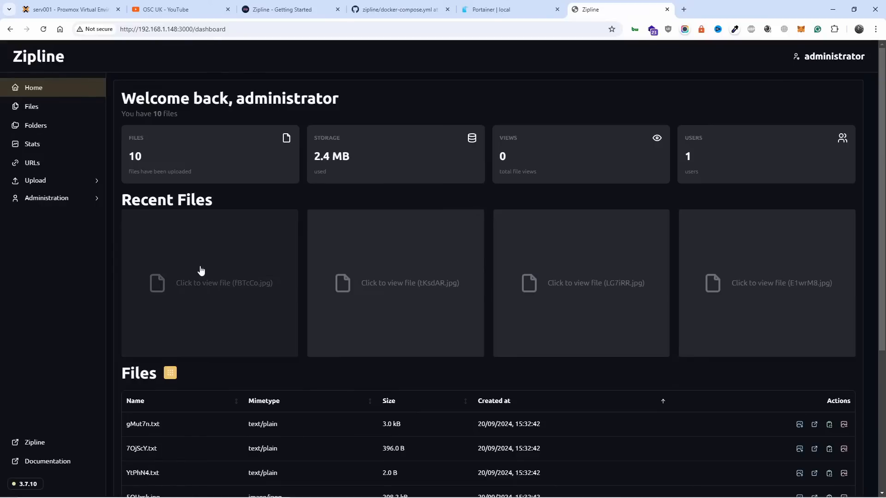
left_click(57, 189)
left_click(38, 202)
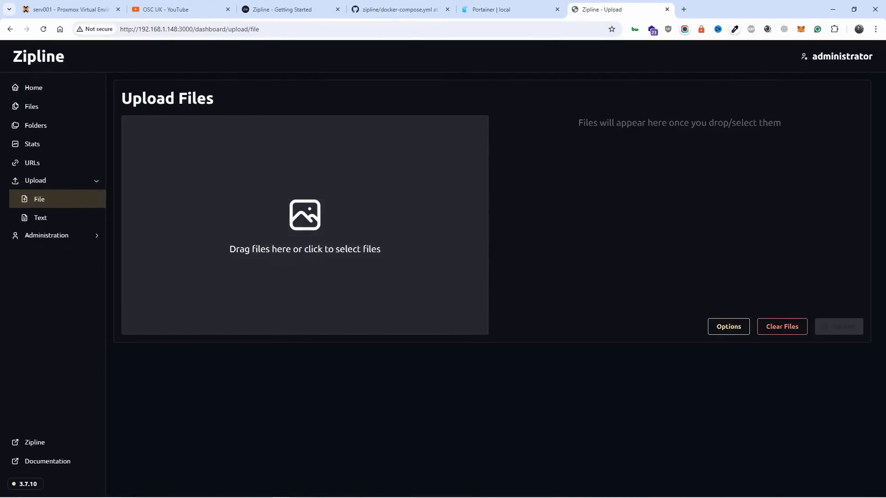
left_click_drag(0, 143, 332, 236)
mouse_move(505, 126)
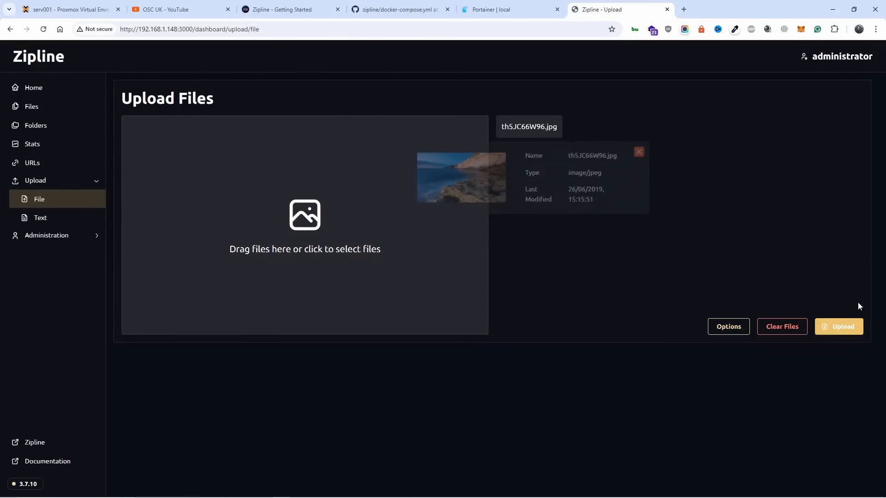
left_click(839, 333)
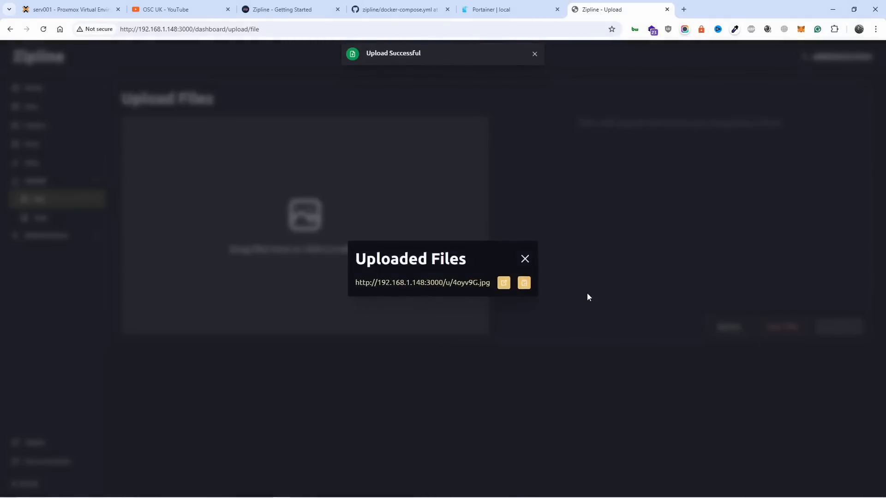
left_click(524, 259)
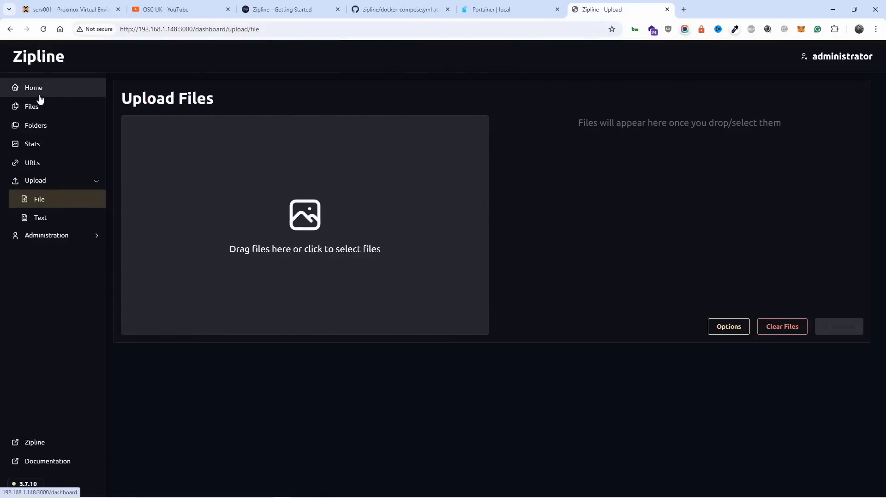
left_click(33, 114)
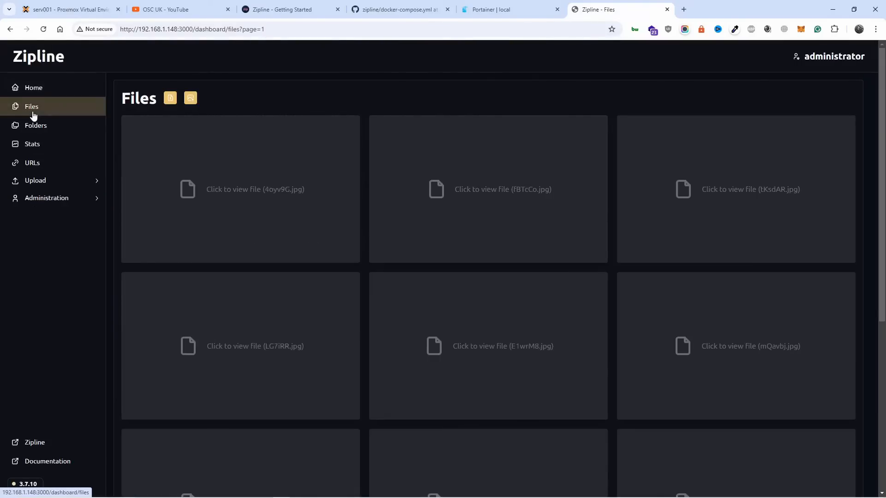
Step: Preview the uploaded images 4oyv9G.jpg and 5OUxsk.jpg from the Files overview and close each preview
left_click(317, 206)
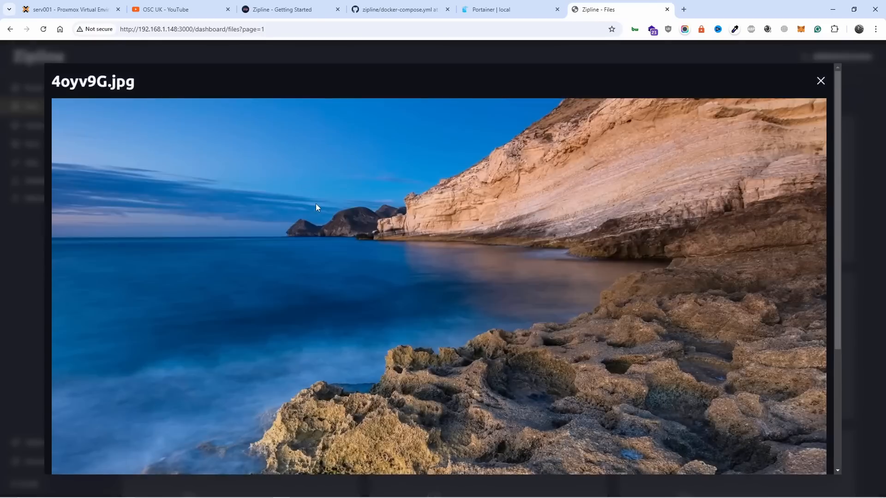
key("Escape")
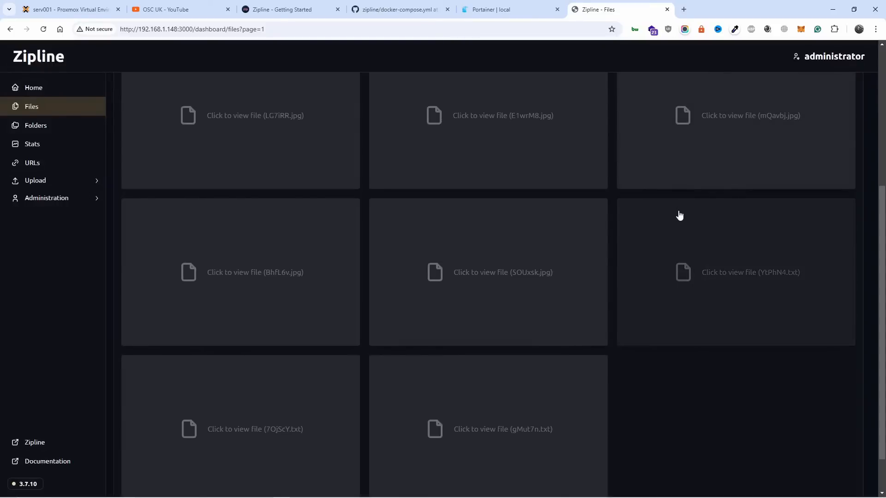
left_click(523, 280)
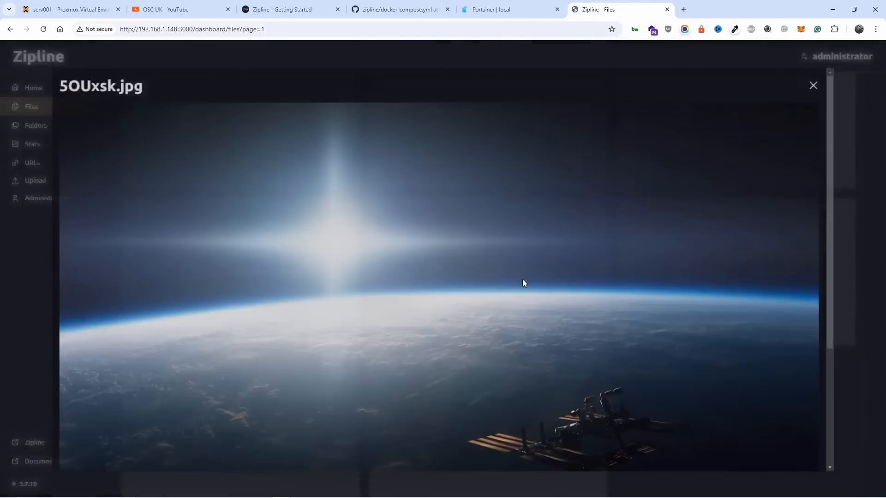
left_click(820, 84)
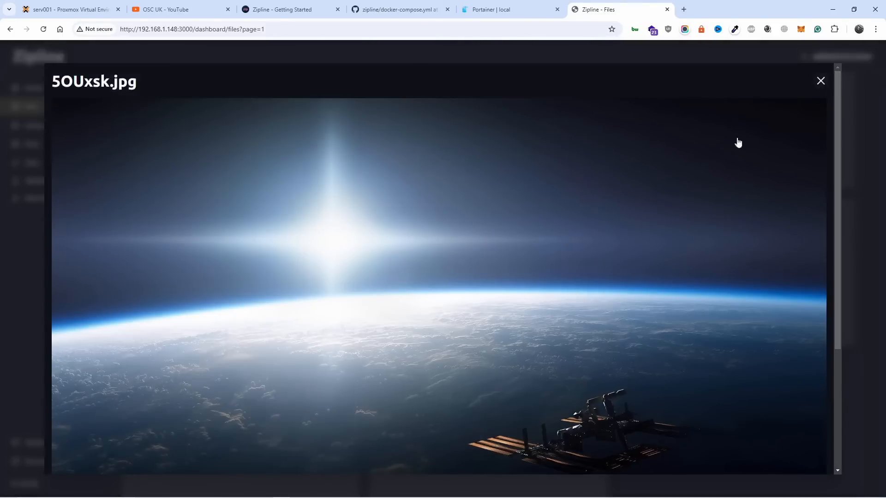
scroll(607, 218, "up", 5)
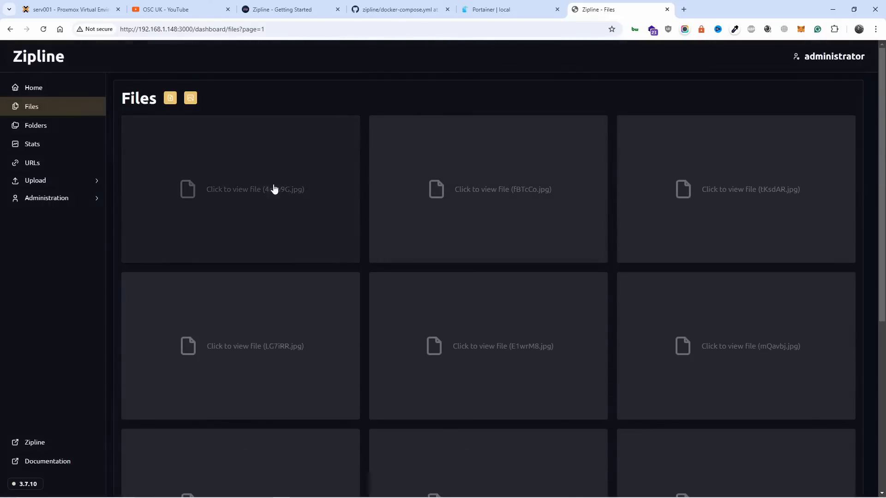
Step: Check the Files overview's shortcuts to the file upload page and the pending uploads list, then return to the overview
left_click(170, 100)
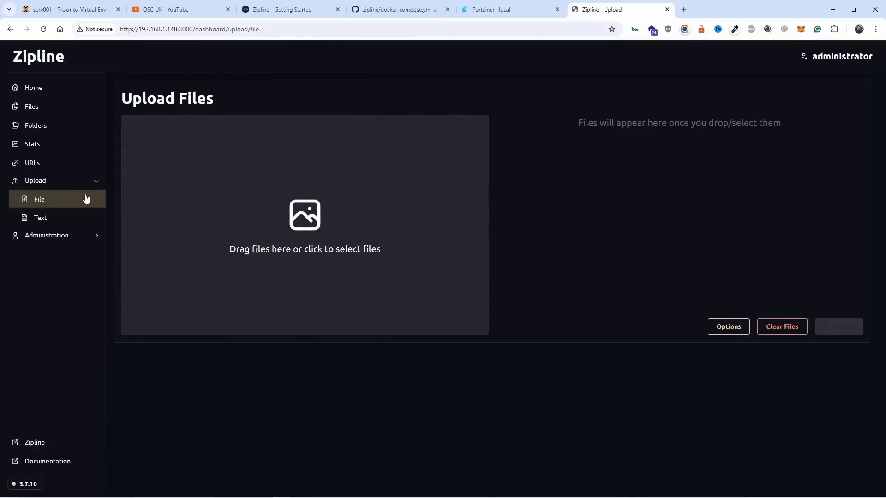
left_click(37, 110)
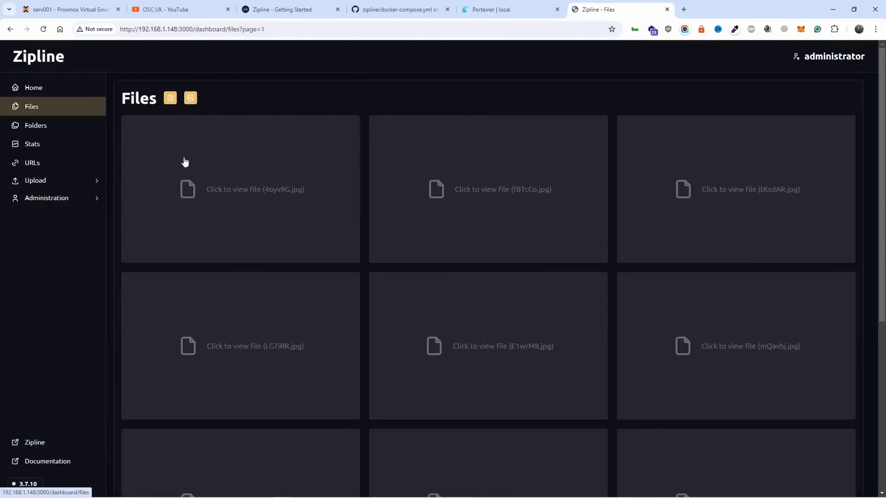
left_click(190, 99)
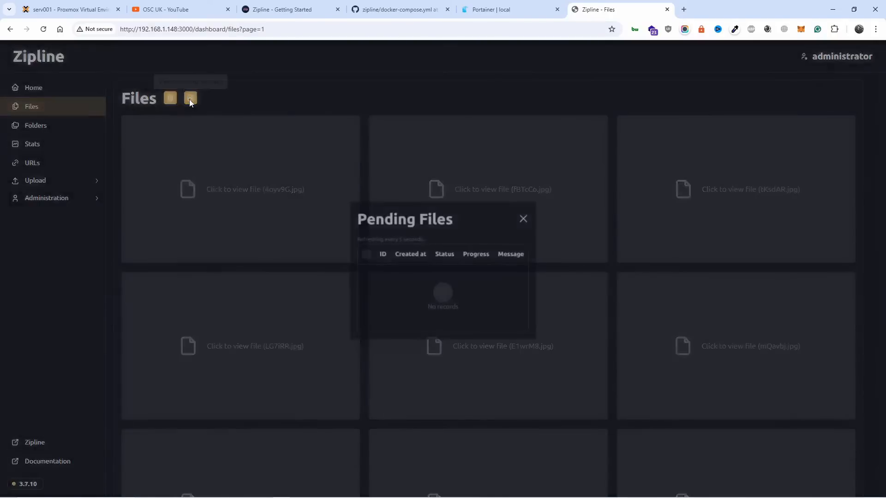
left_click(525, 220)
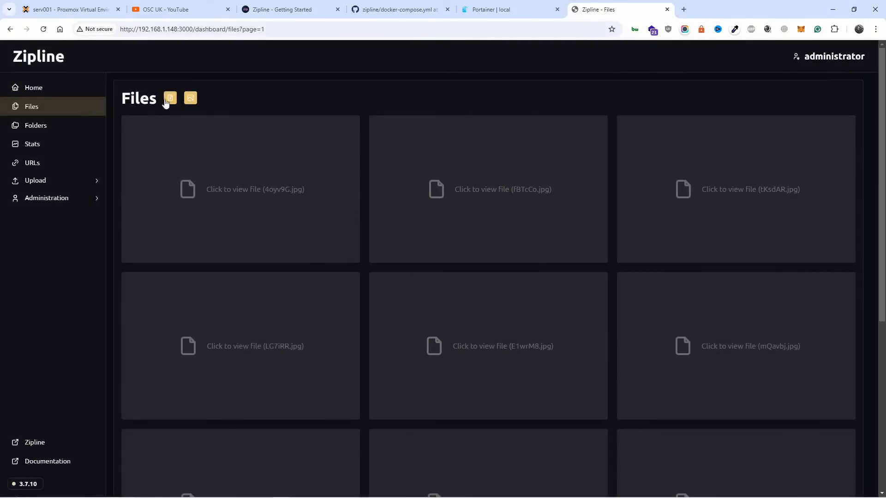
left_click(168, 99)
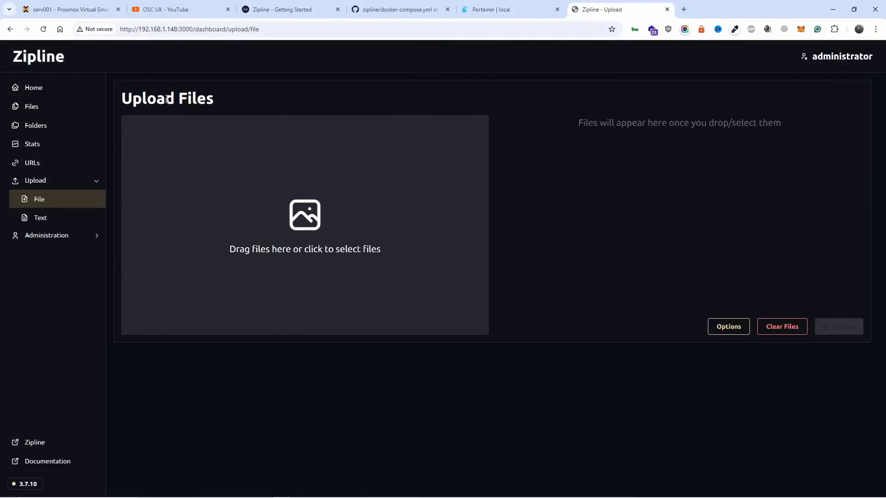
left_click(49, 113)
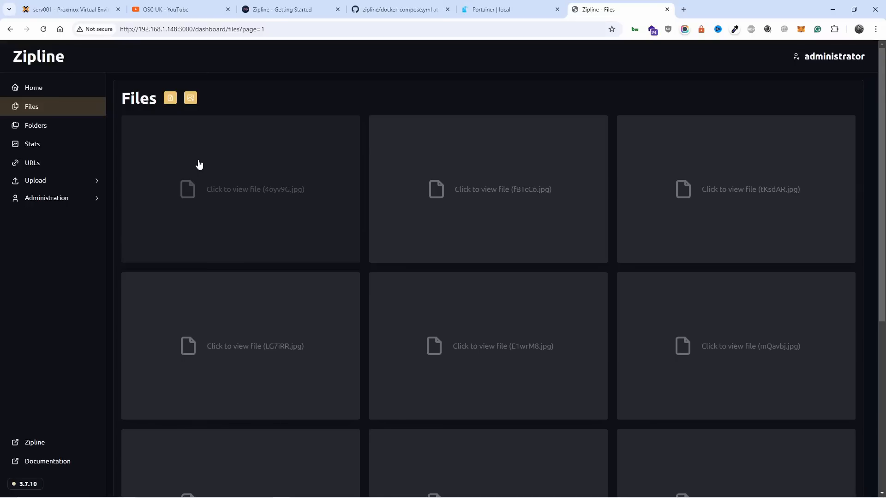
Step: Open the Upload Text page, examine its language choices and Upload Options, and close the options without changes
left_click(54, 182)
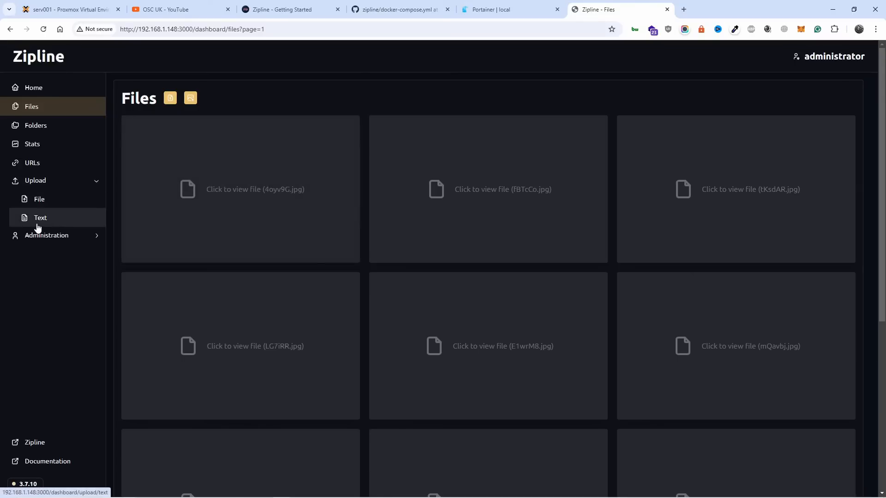
left_click(38, 220)
scroll(289, 250, "down", 2)
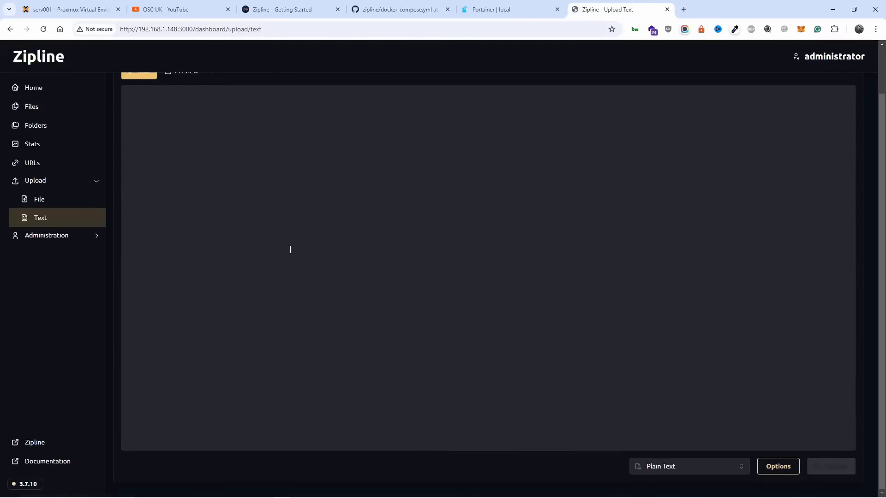
left_click(678, 467)
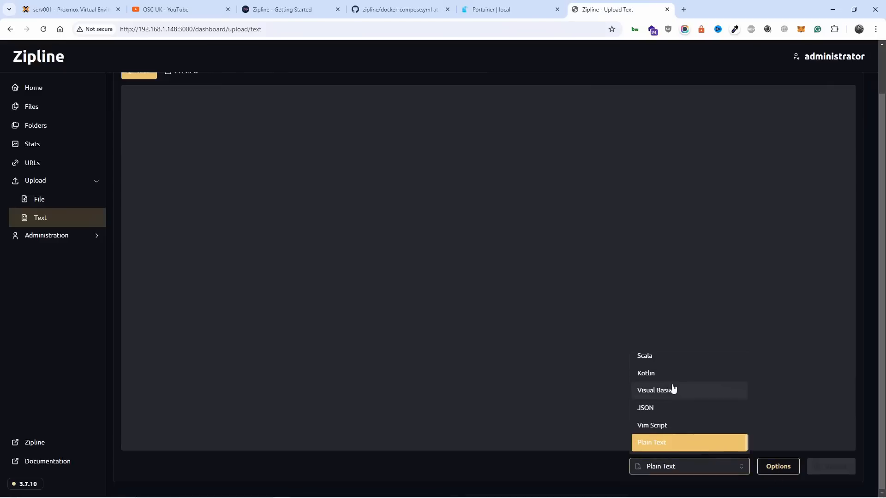
left_click(848, 469)
left_click(780, 467)
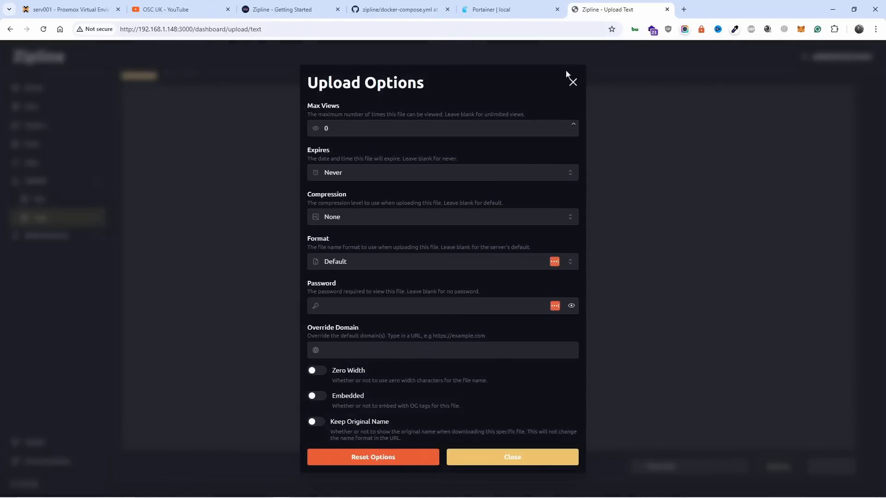
left_click(572, 82)
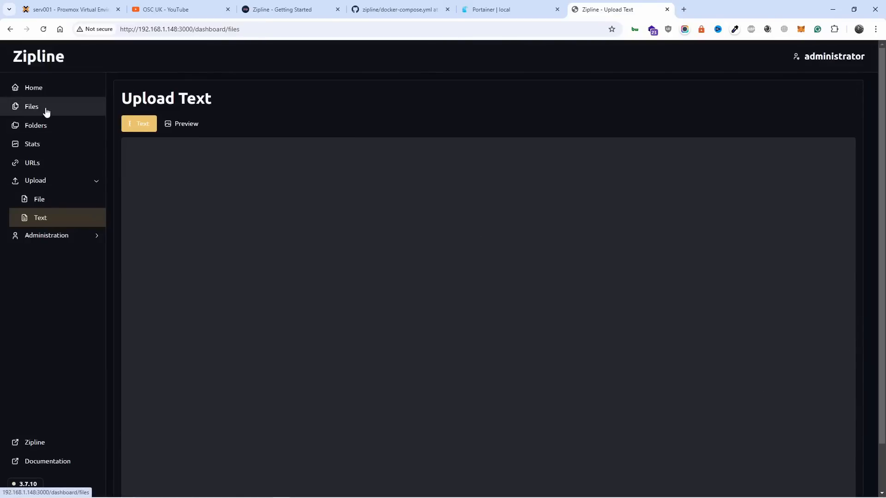
Step: Return to the Files overview, preview 4oyv9G.jpg again and close the preview
left_click(45, 110)
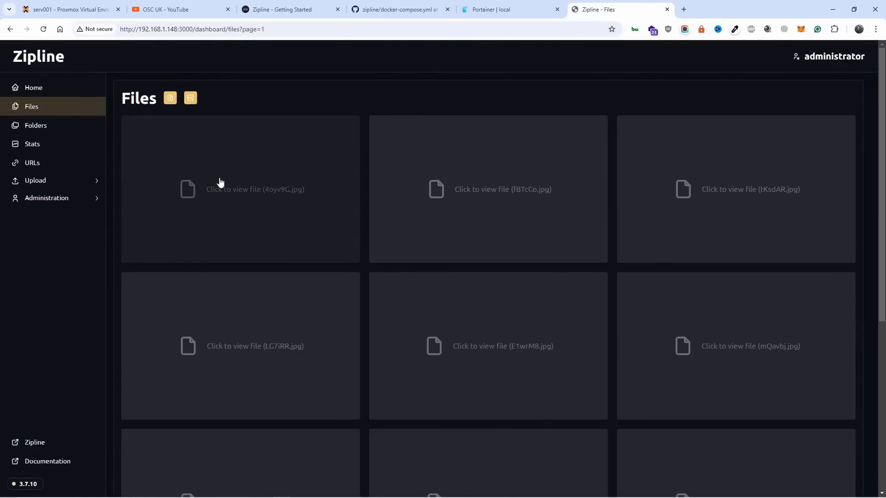
left_click(220, 181)
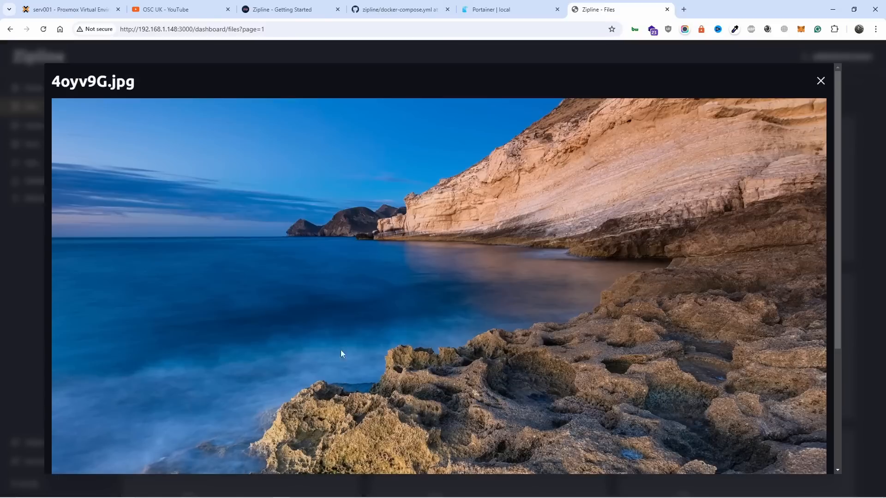
left_click(820, 81)
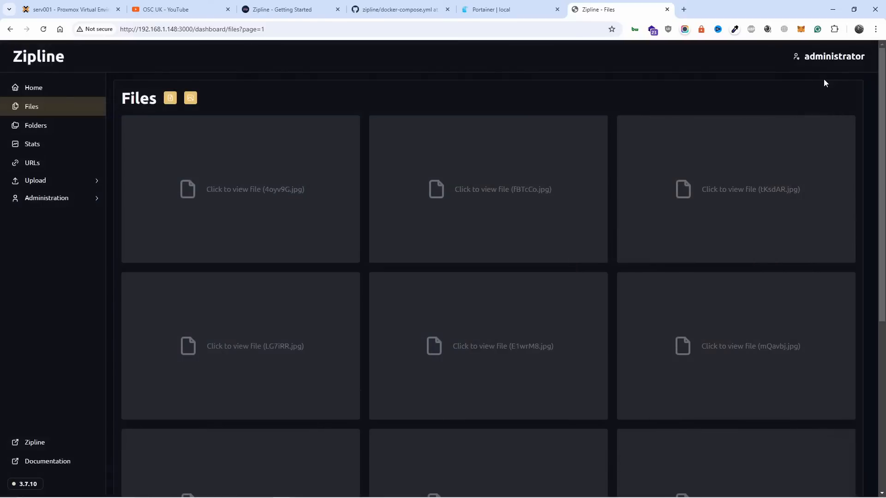
Step: Switch the Folders page to grid view and look at the files in the Text folder
left_click(53, 133)
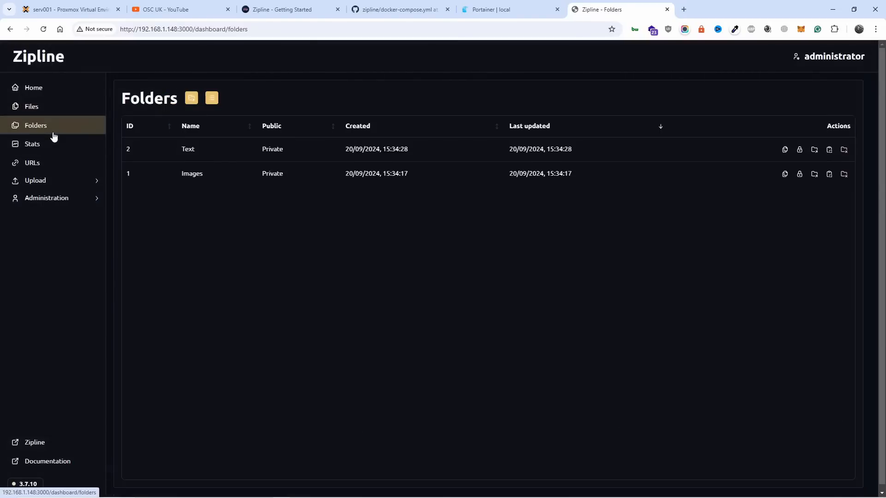
left_click(211, 99)
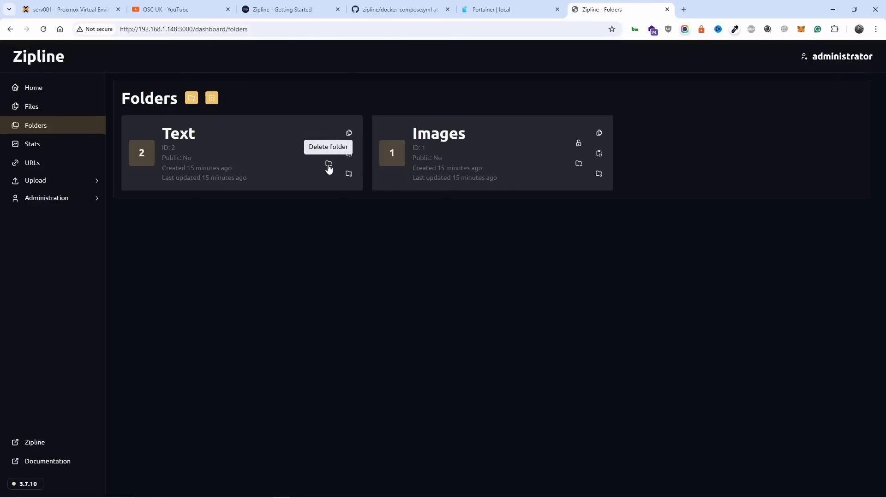
left_click(348, 133)
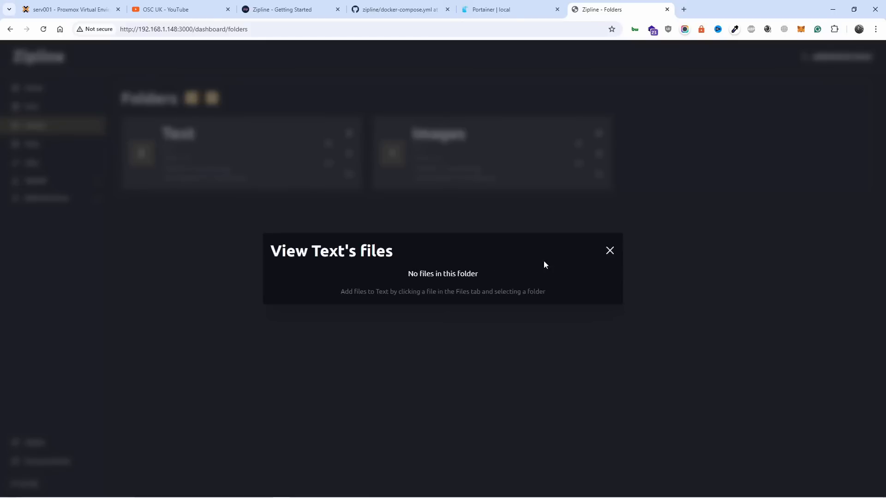
left_click(609, 252)
Step: Try to open the Text folder's page in a new browser tab, and go from there to the dashboard
left_click(349, 154)
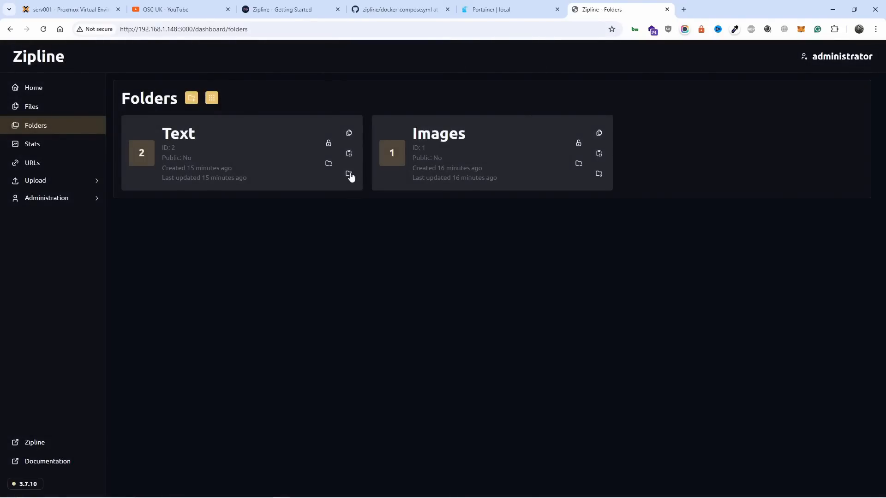
left_click(349, 174)
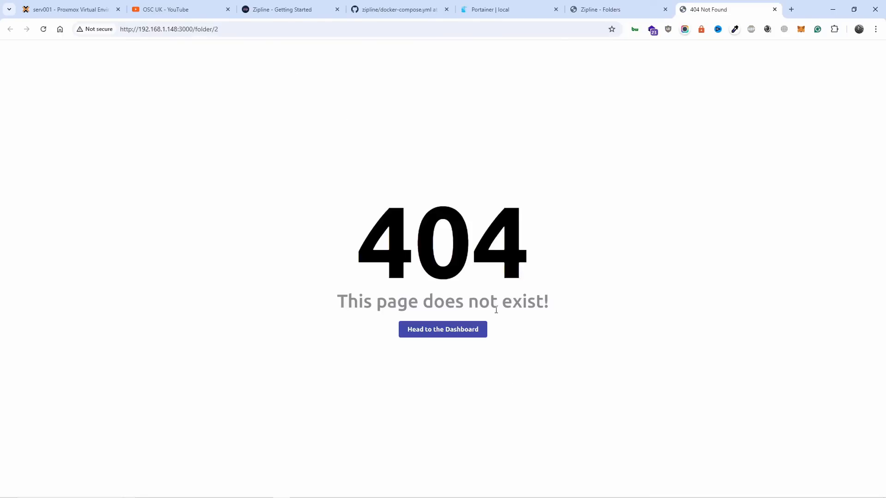
left_click(463, 330)
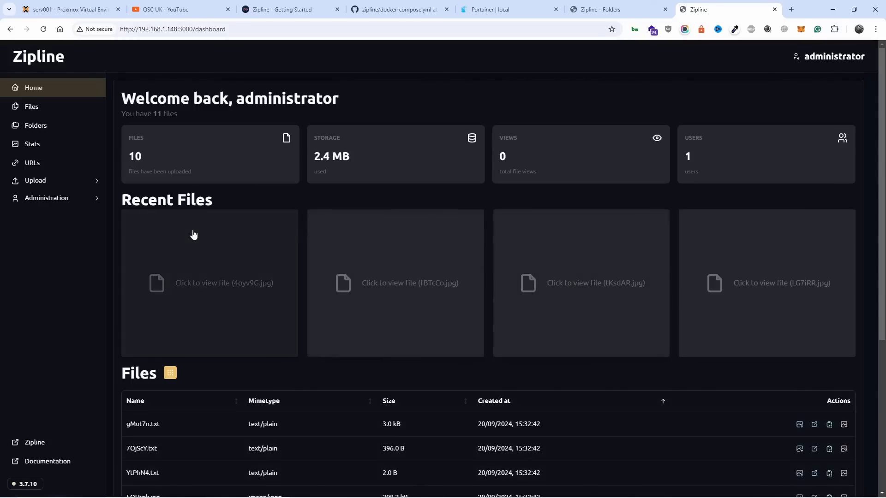
Step: Open the Stats page and review the uploaders, upload types, total views, uploads and storage usage charts
left_click(48, 164)
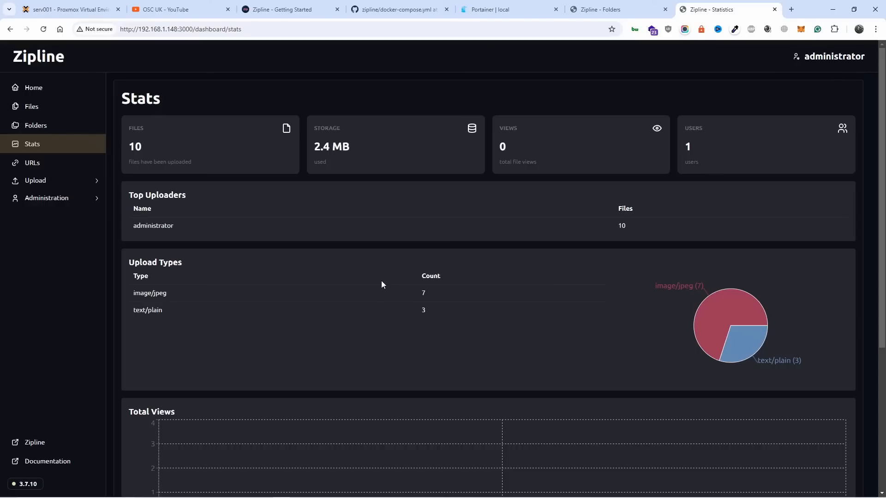
scroll(439, 359, "down", 5)
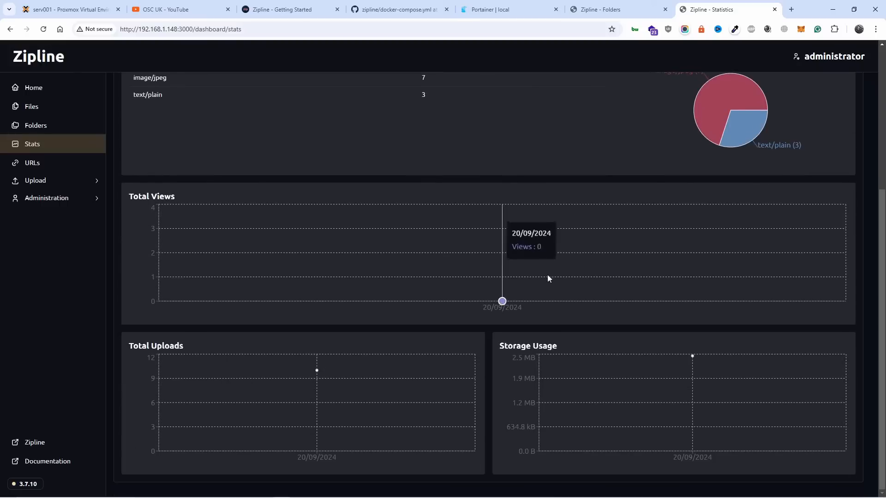
scroll(401, 356, "up", 5)
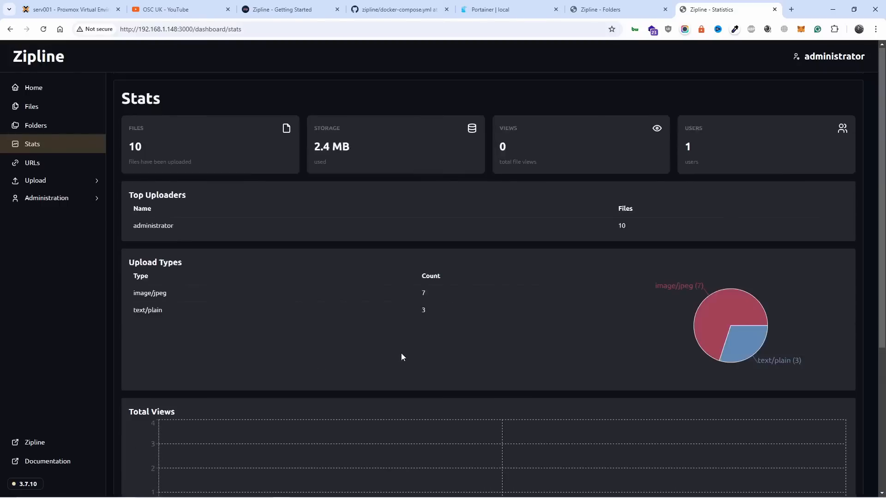
Step: Open the Users administration page and look over the administrator's account menu
left_click(77, 203)
left_click(42, 216)
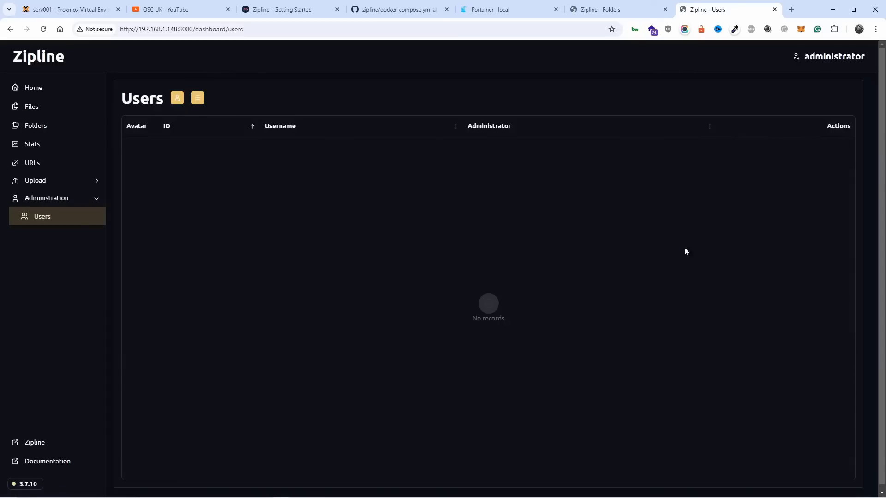
left_click(808, 59)
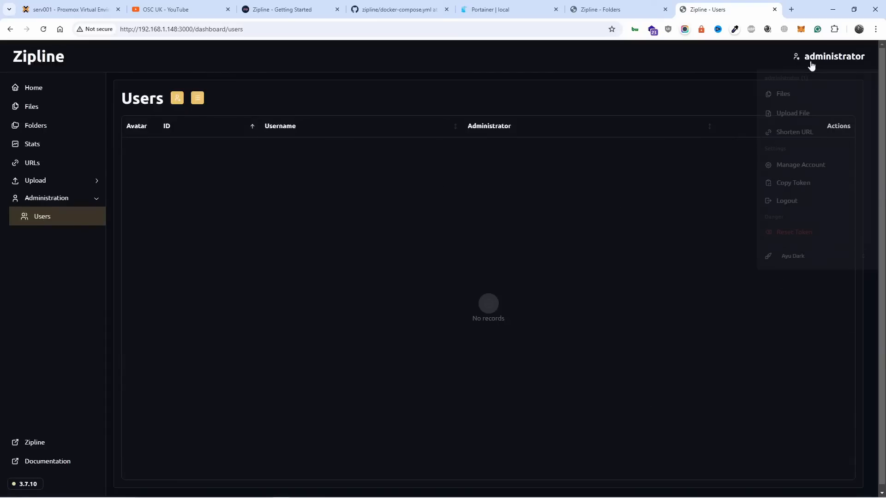
left_click(385, 342)
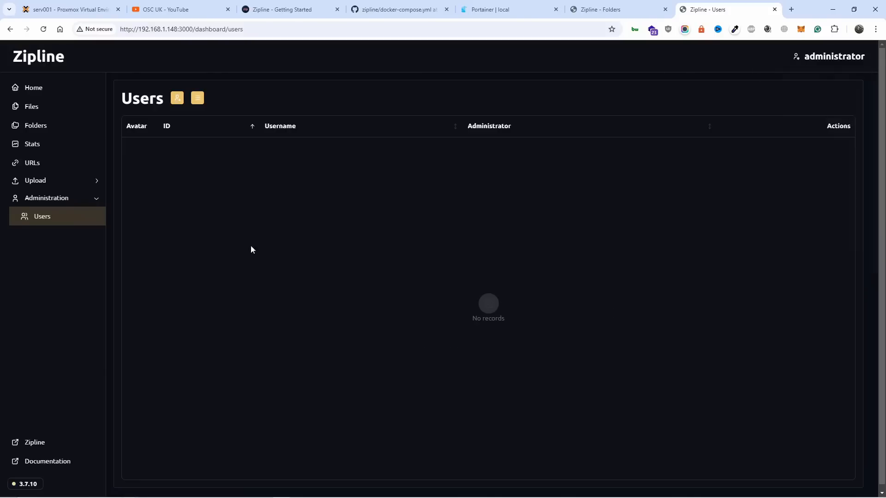
Step: Look over the Create User form and its Administrator option, close it, and view the administrator's account menu
left_click(176, 99)
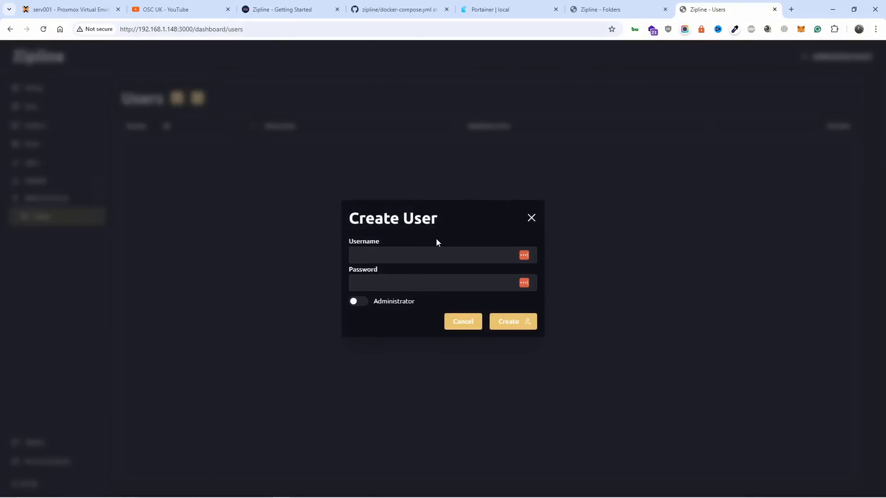
left_click(367, 302)
left_click(366, 302)
left_click(530, 217)
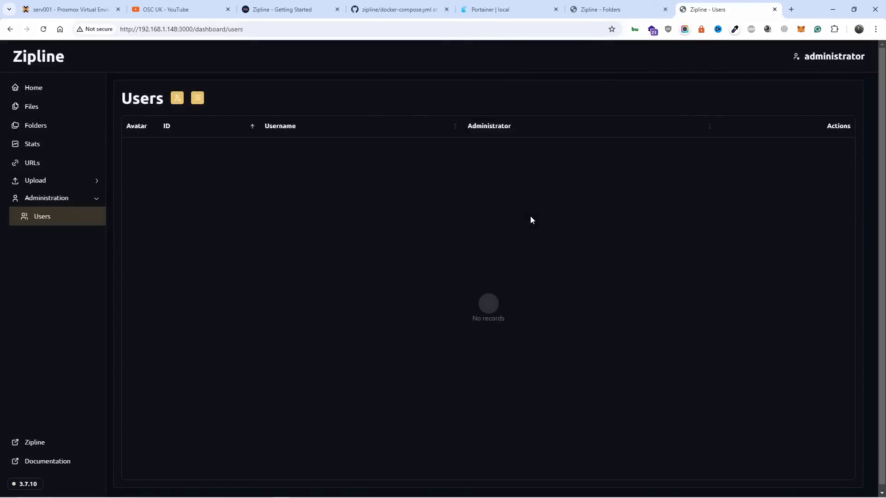
left_click(824, 65)
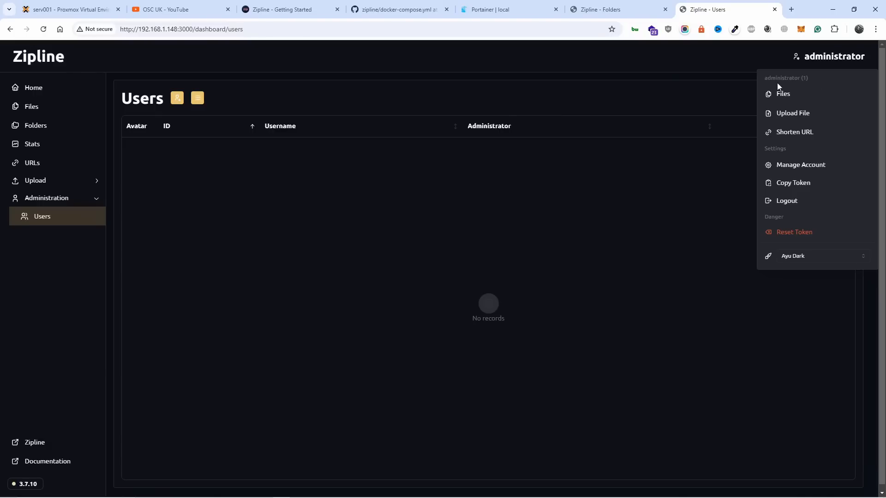
Step: Fill in the Create User form with the username admin and the account password
left_click(177, 102)
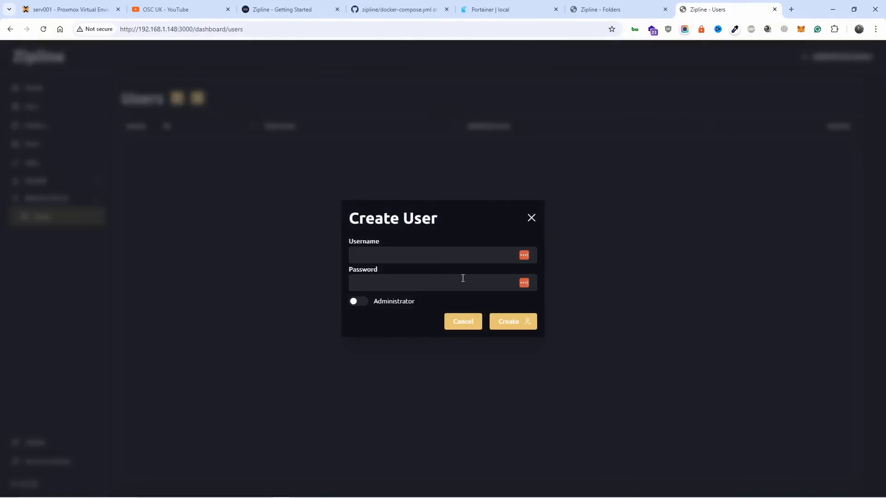
left_click(462, 261)
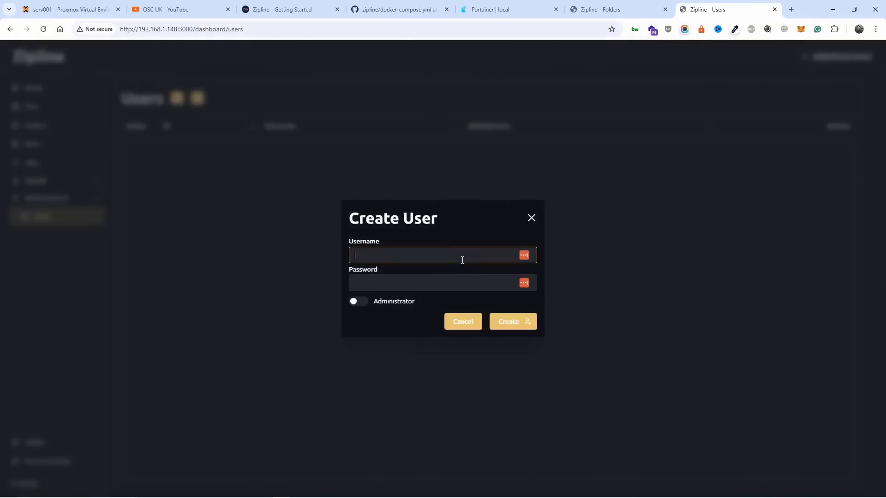
type("user")
key("BackSpace")
key("BackSpace")
key("BackSpace")
key("BackSpace")
type("adm")
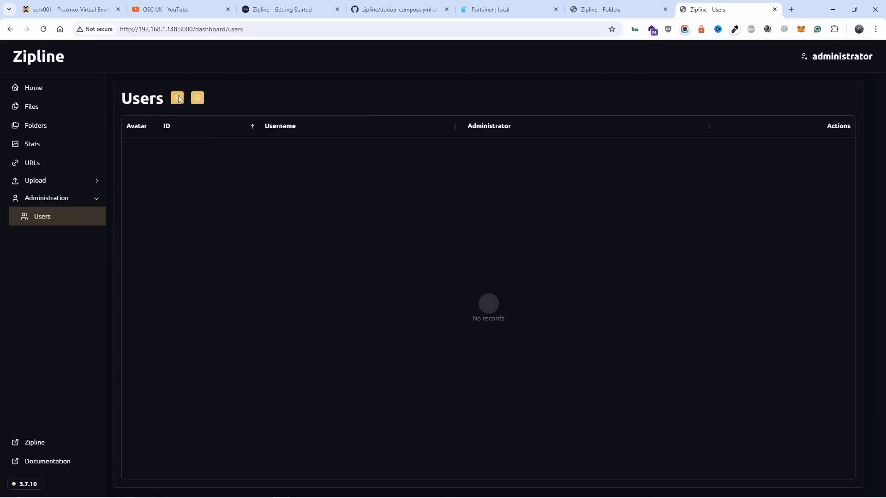
Step: Try enabling the Administrator option for the admin user in the Create User form, declining to save the password in LastPass
left_click(177, 97)
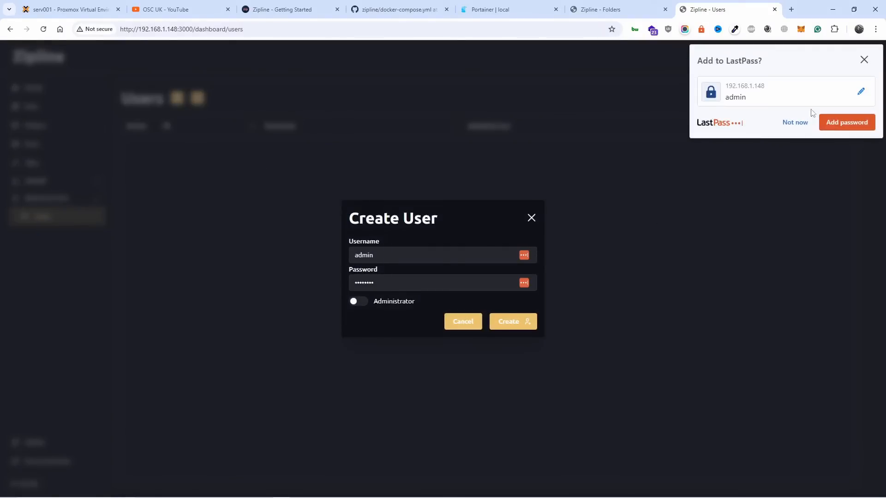
left_click(803, 122)
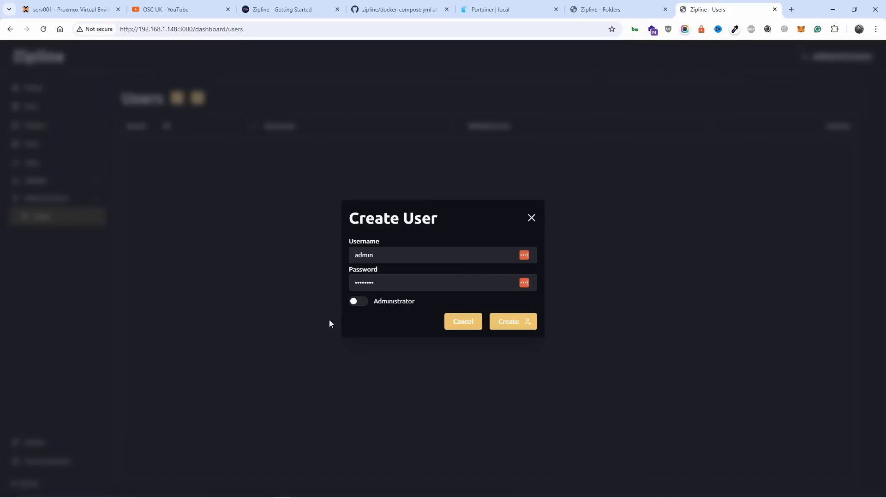
left_click(359, 303)
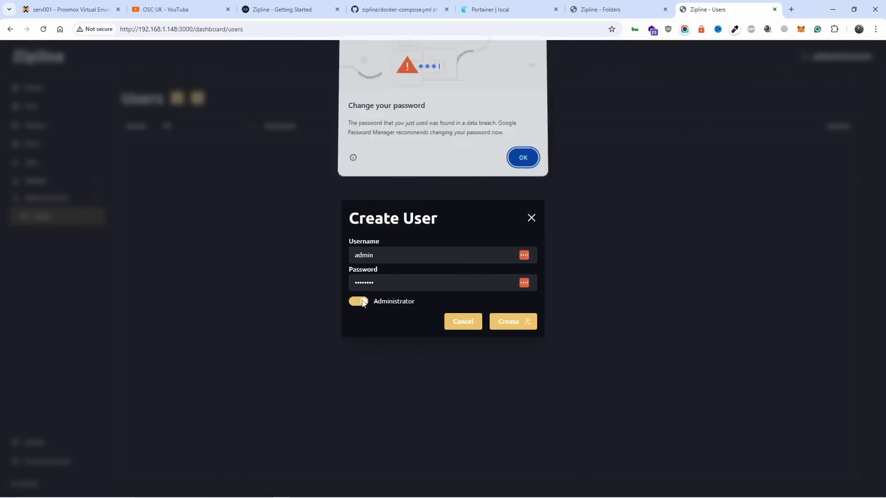
left_click(523, 159)
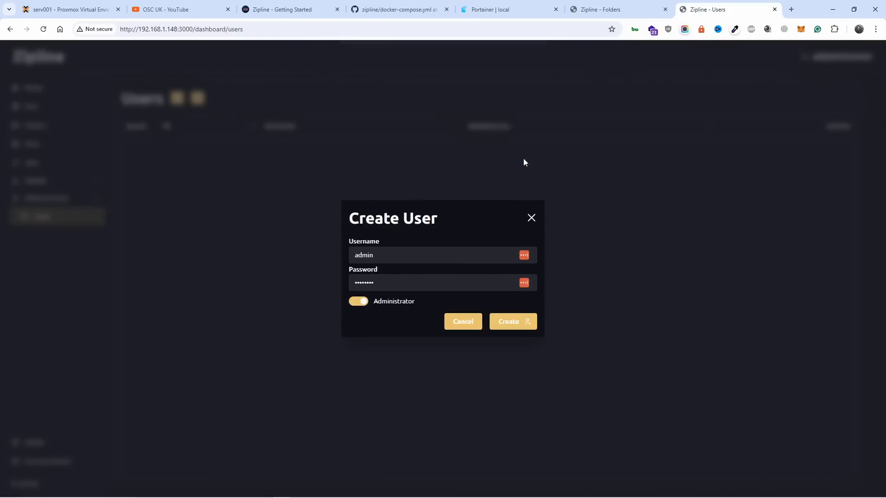
left_click(312, 273)
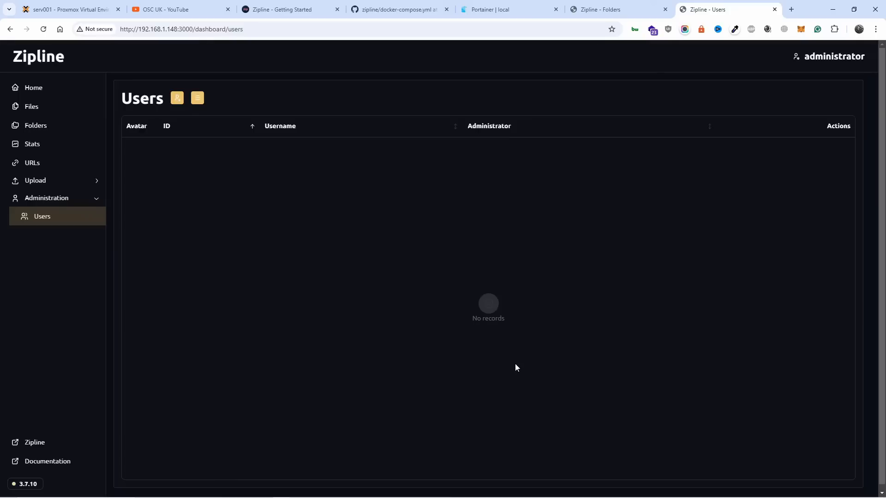
Step: Create the user admin with the Administrator option enabled, and open that user's files page
left_click(178, 99)
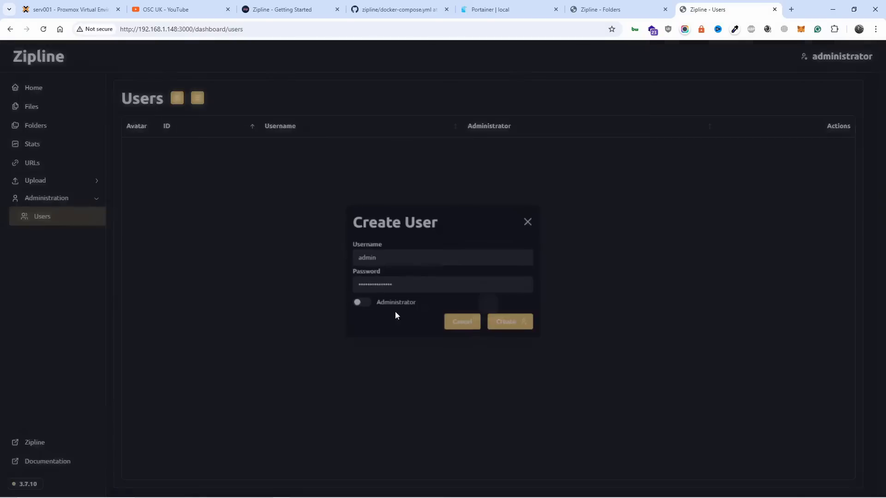
left_click(862, 60)
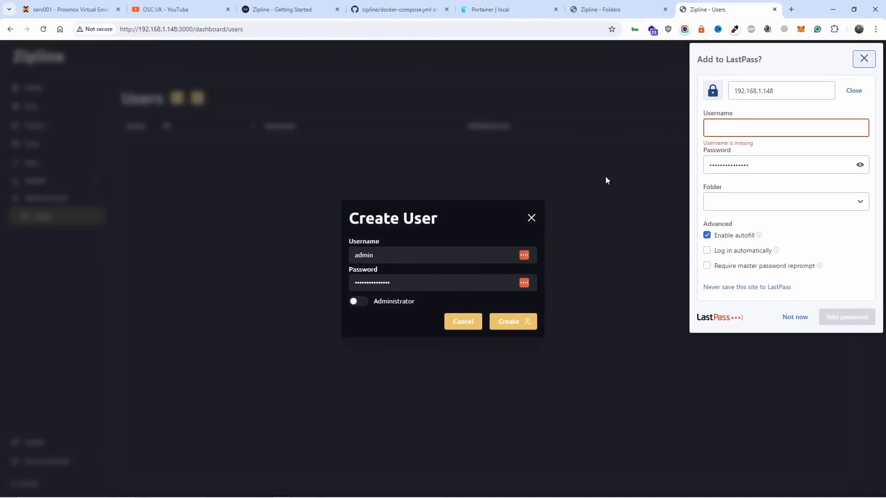
left_click(501, 327)
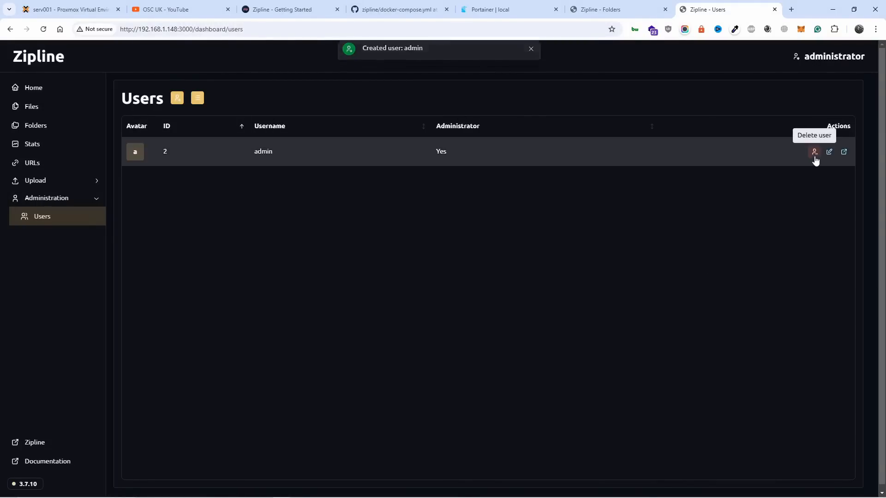
left_click(843, 155)
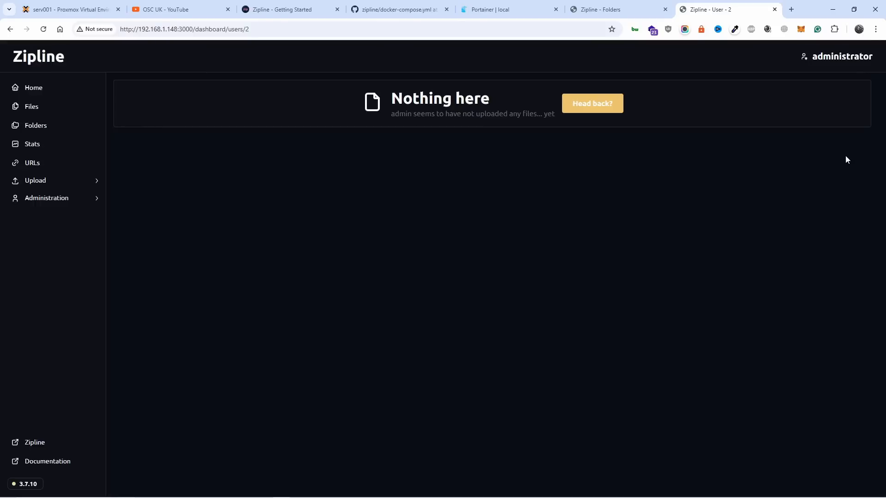
Step: Log out of the administrator account and log in as admin with the saved username and password
left_click(825, 60)
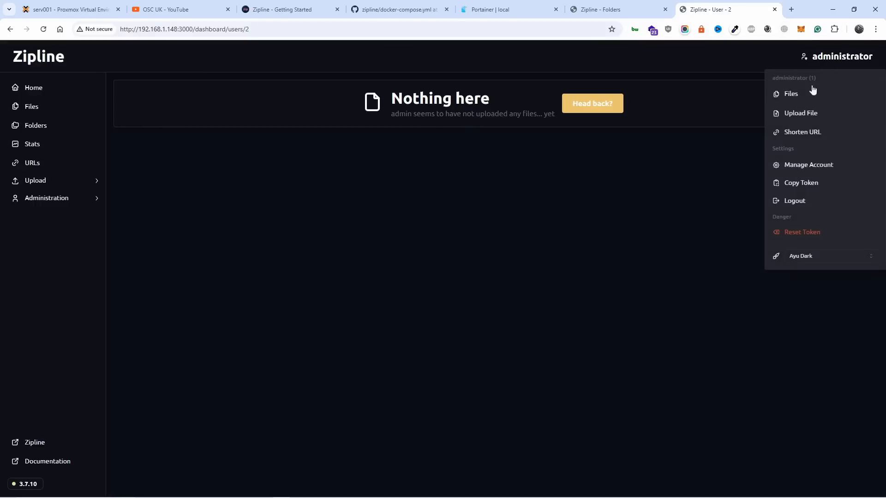
left_click(795, 202)
left_click(422, 249)
key("ctrl+shift+l")
left_click(401, 316)
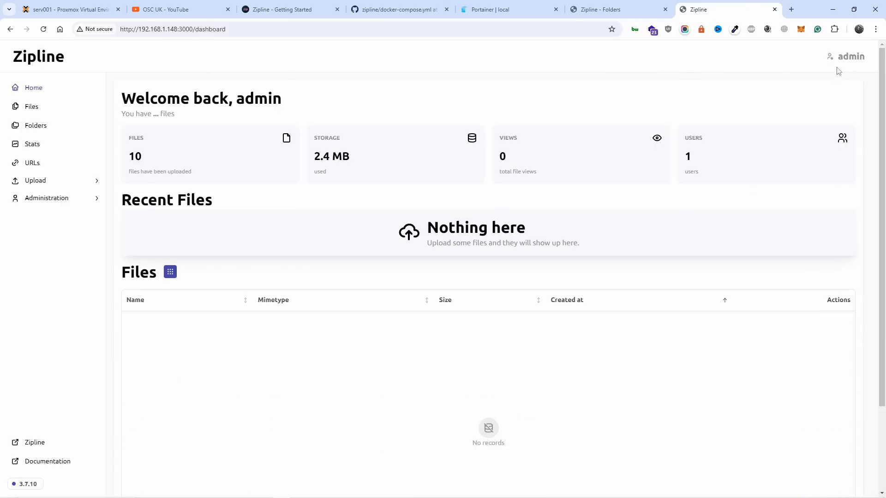
Step: Try the Ayu Dark, Very Dark and Light Blue themes for the admin account, and settle on Dark Blue
left_click(848, 58)
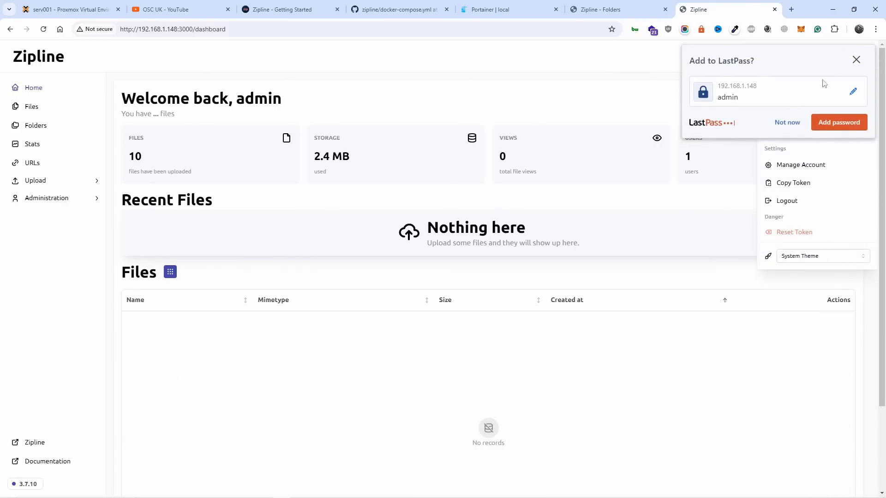
left_click(787, 123)
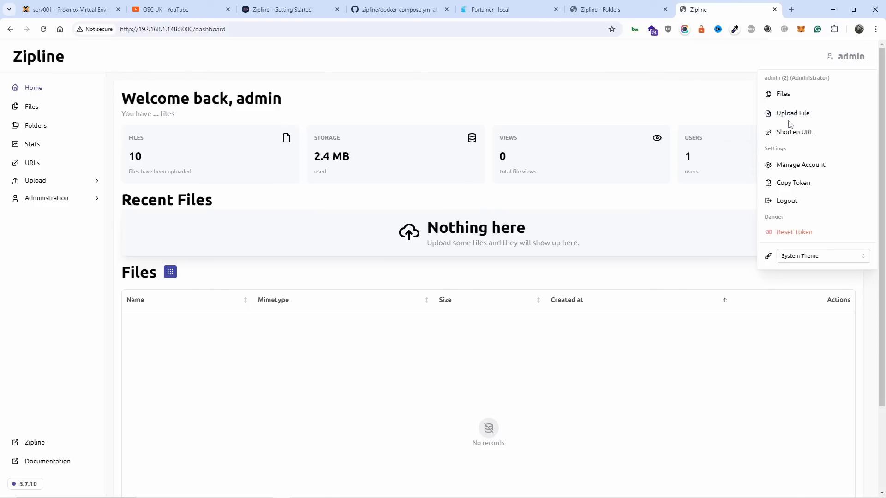
left_click(821, 256)
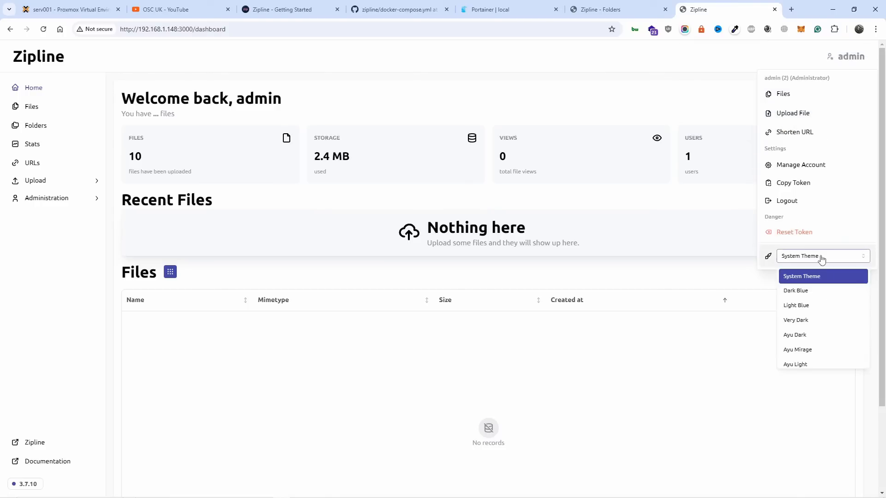
left_click(791, 336)
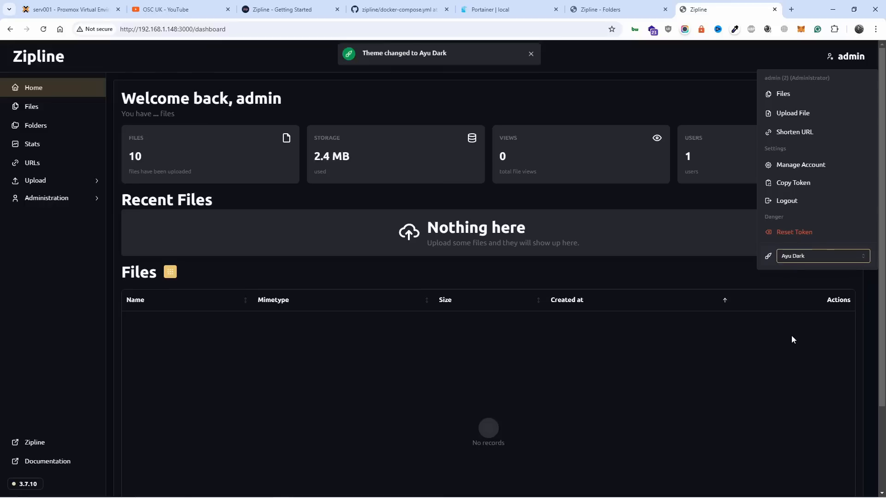
left_click(821, 257)
left_click(793, 319)
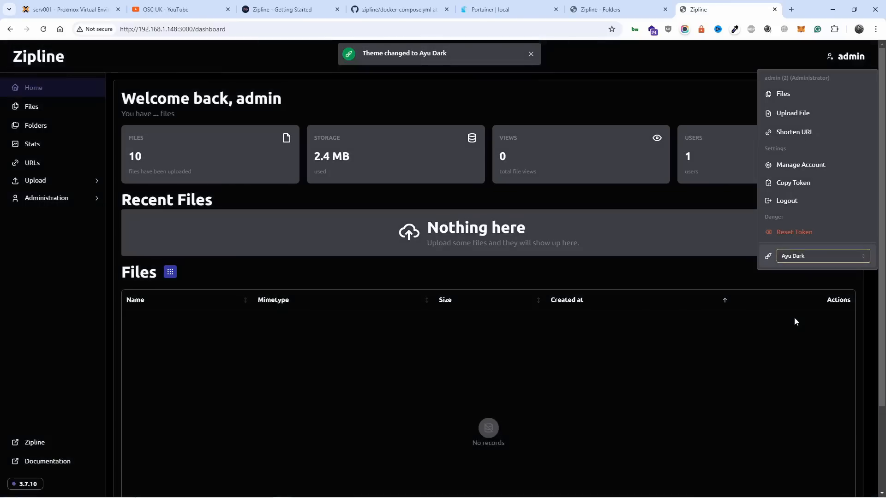
left_click(804, 262)
left_click(812, 305)
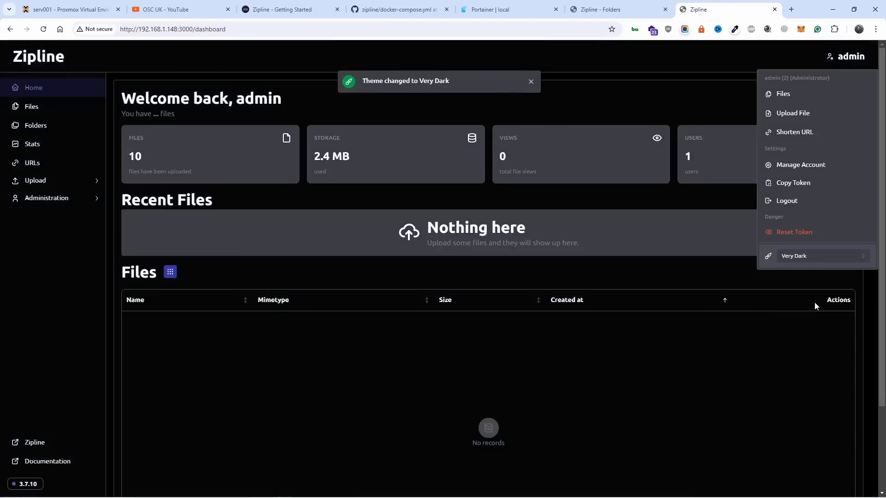
left_click(814, 262)
left_click(807, 294)
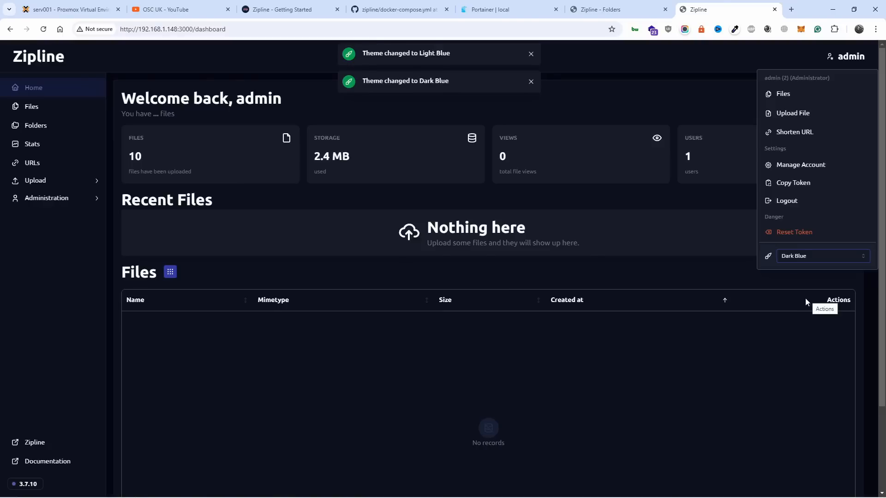
left_click(746, 347)
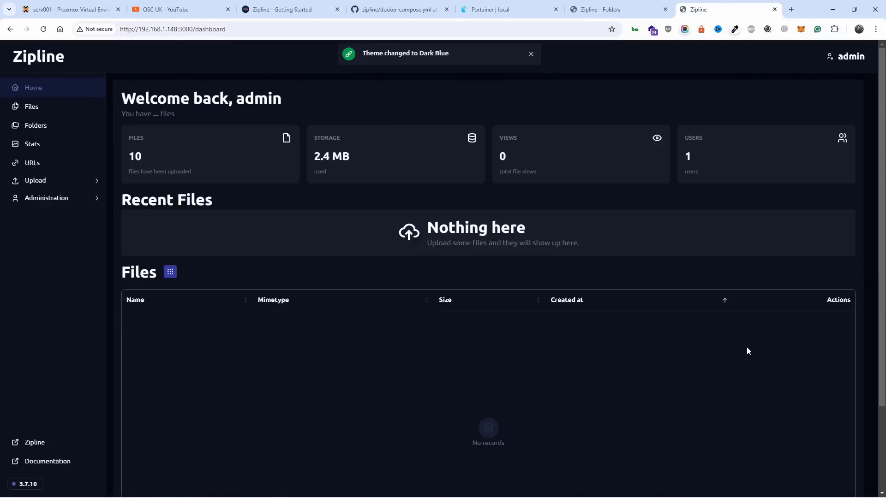
Step: View the admin account's Manage User page, and open the Users administration page to review the listed users
left_click(843, 58)
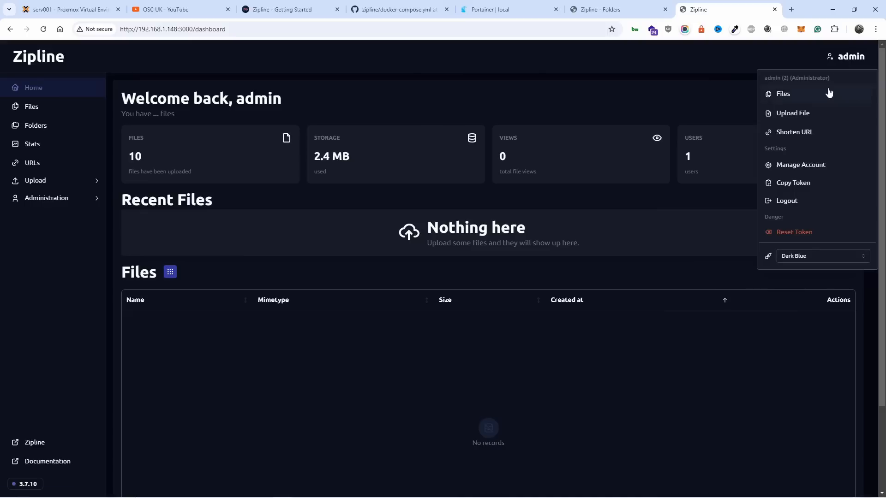
left_click(812, 169)
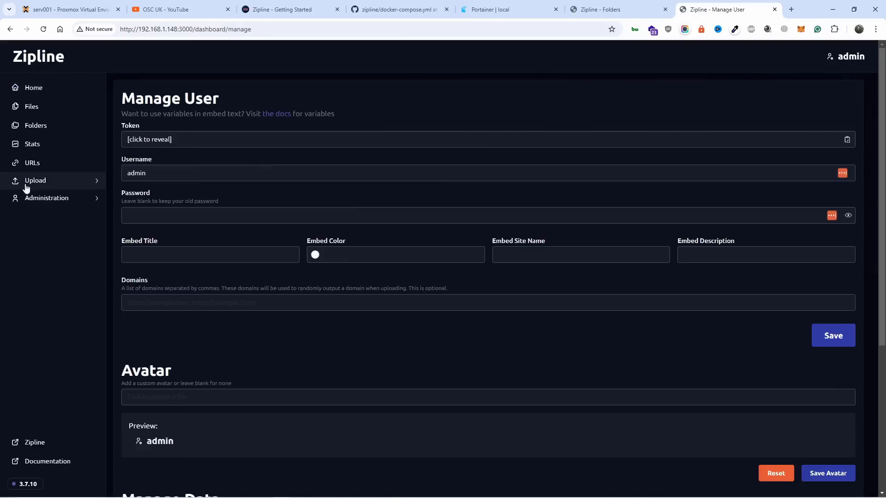
left_click(40, 198)
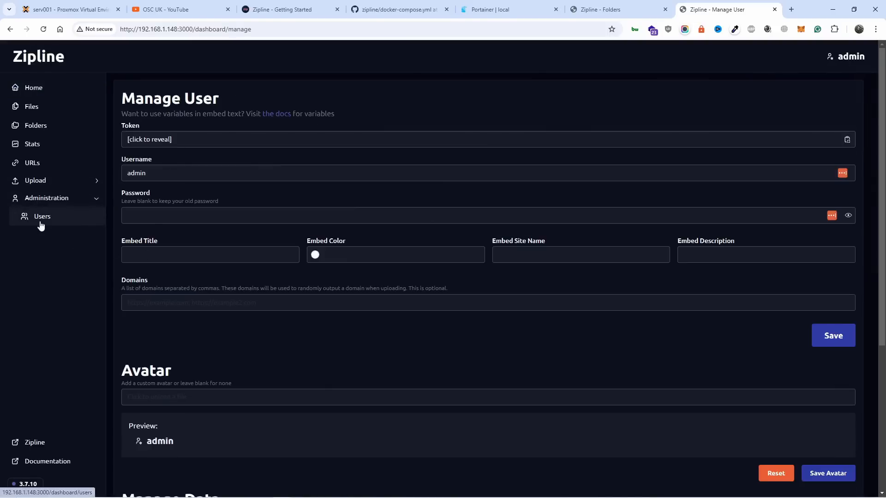
left_click(41, 225)
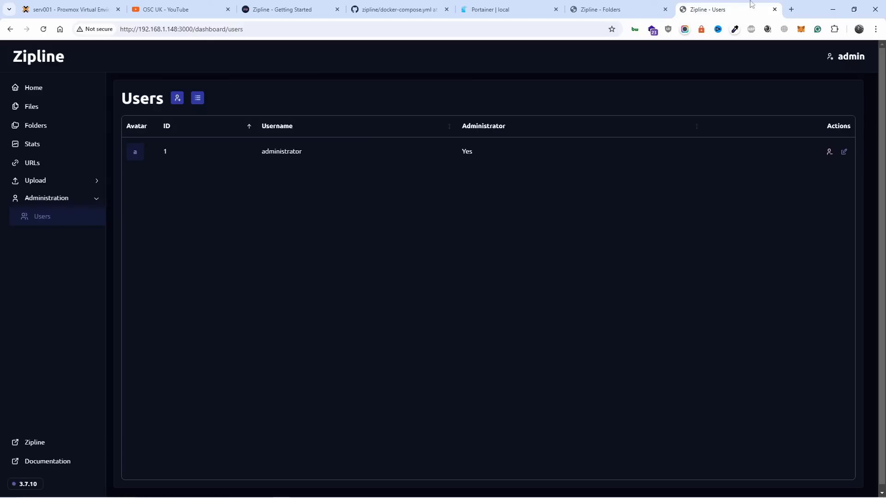
mouse_move(571, 4)
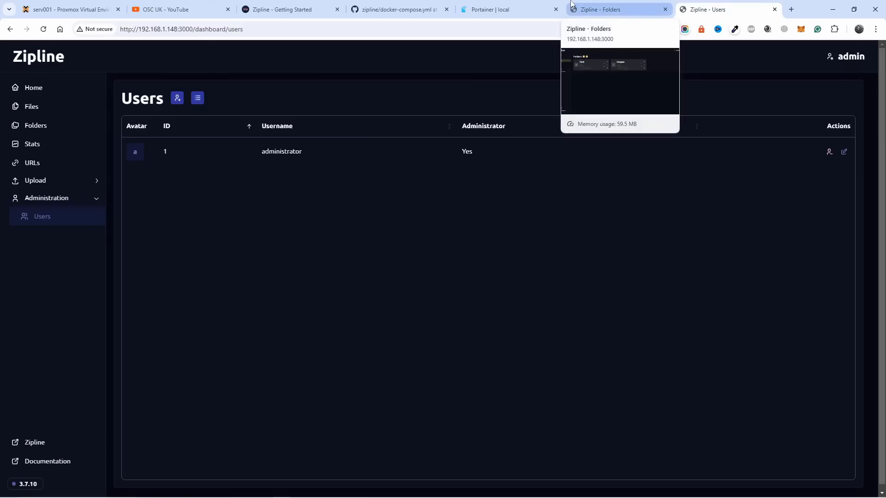